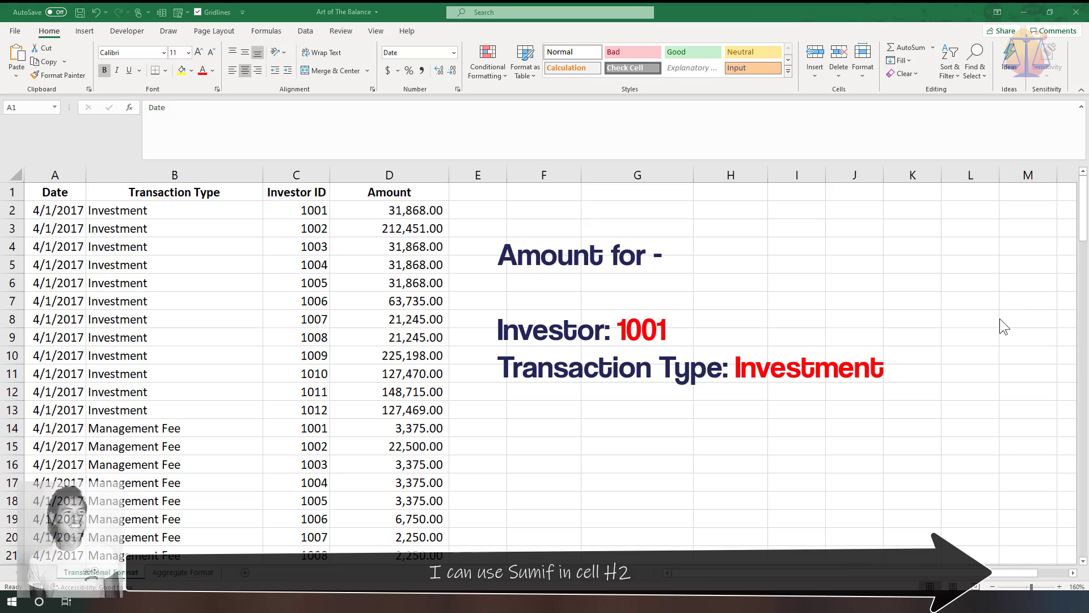
Start a SUMIFS formula in H2 with column D as sum range and column C matching the first listed investor's ID as first criterion.
left_click(740, 206)
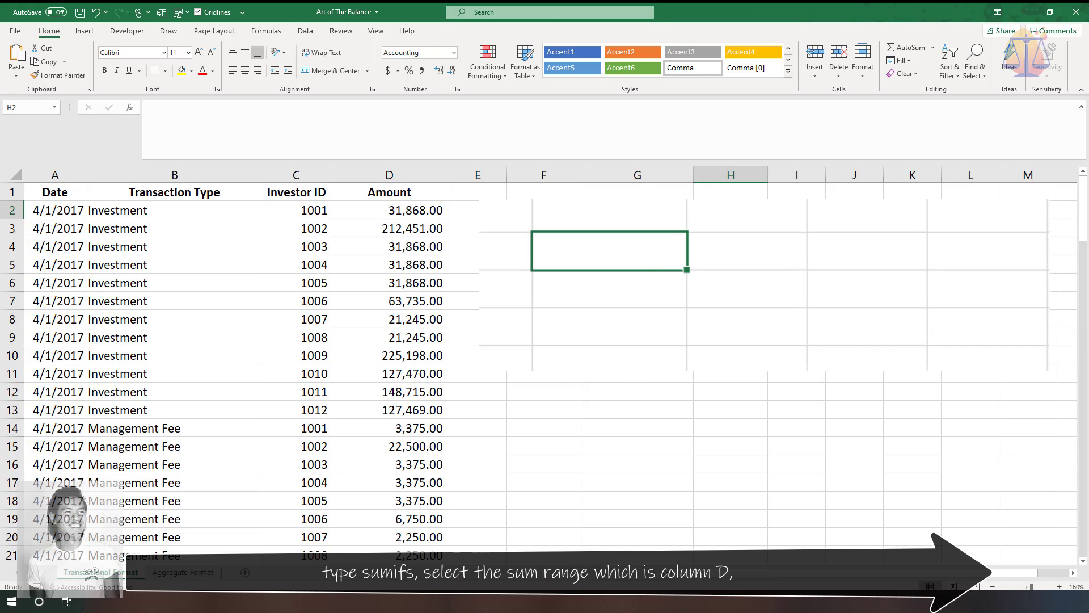
type("=sumifs(")
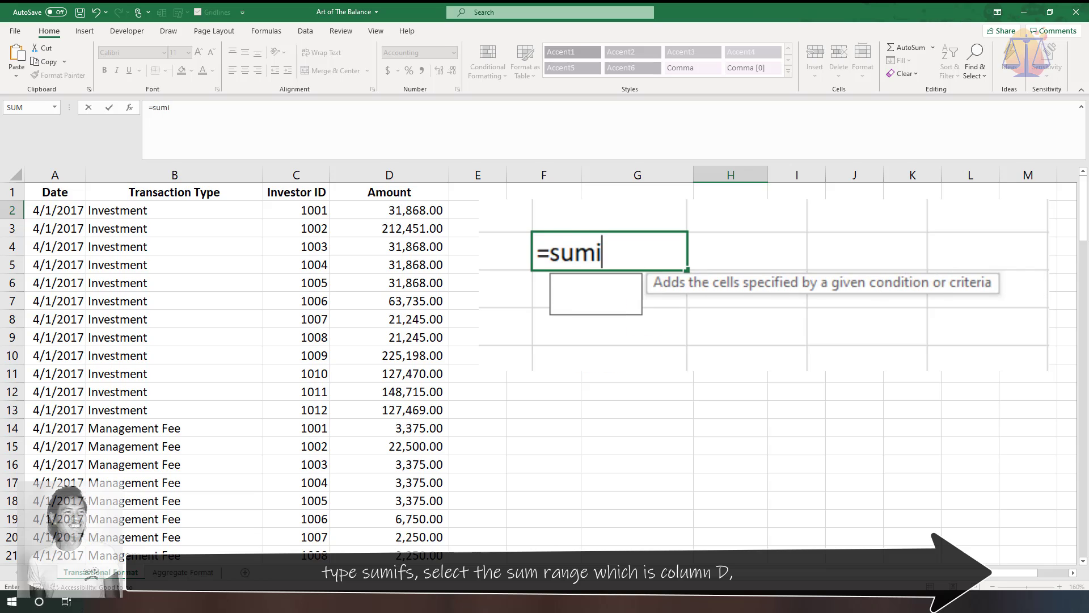
left_click(418, 179)
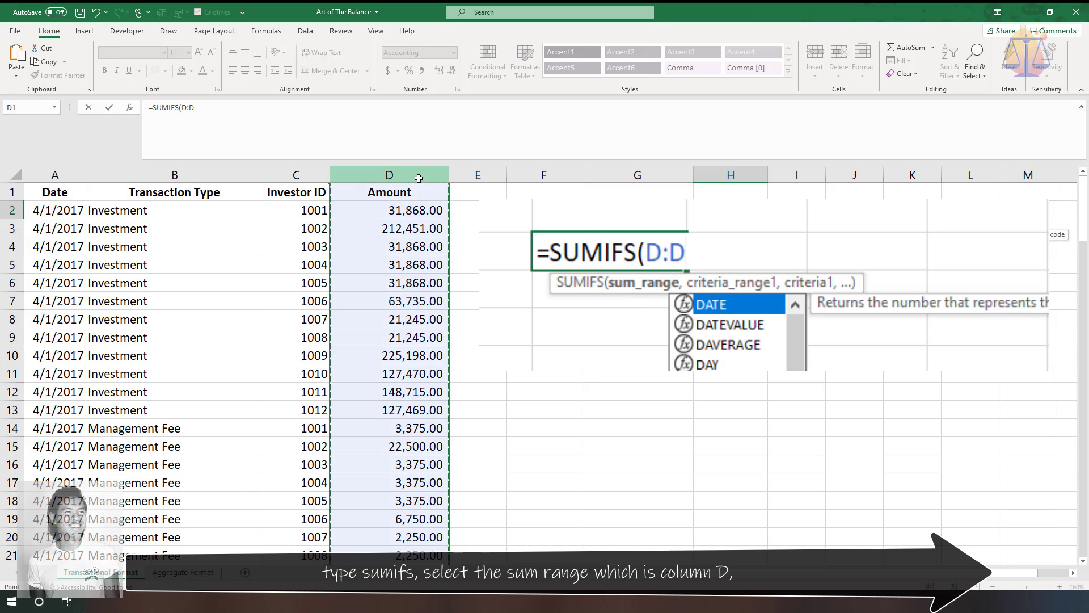
type(",")
left_click(289, 168)
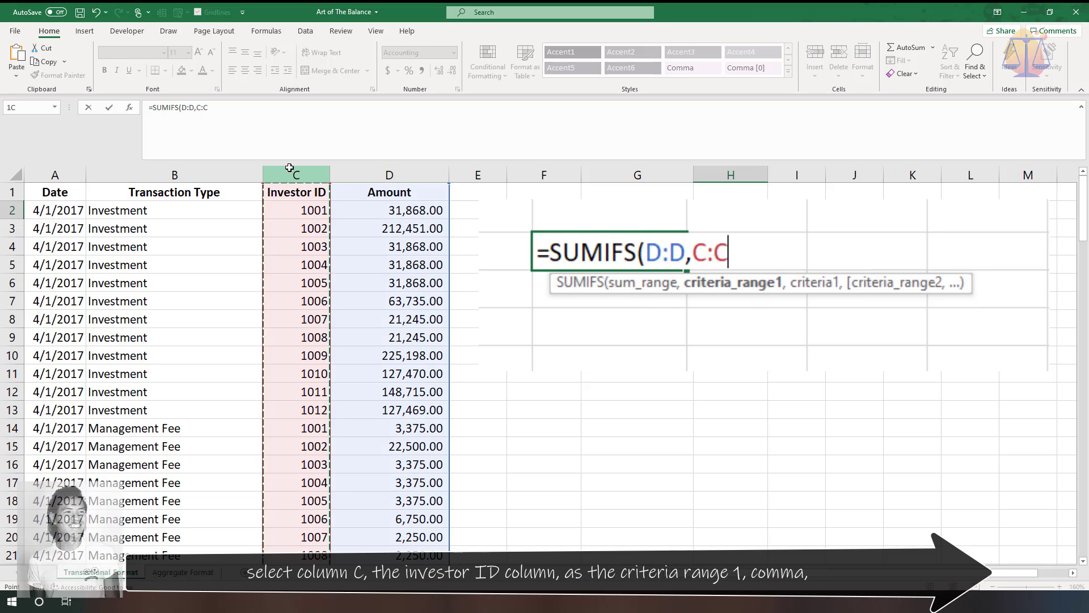
type(",")
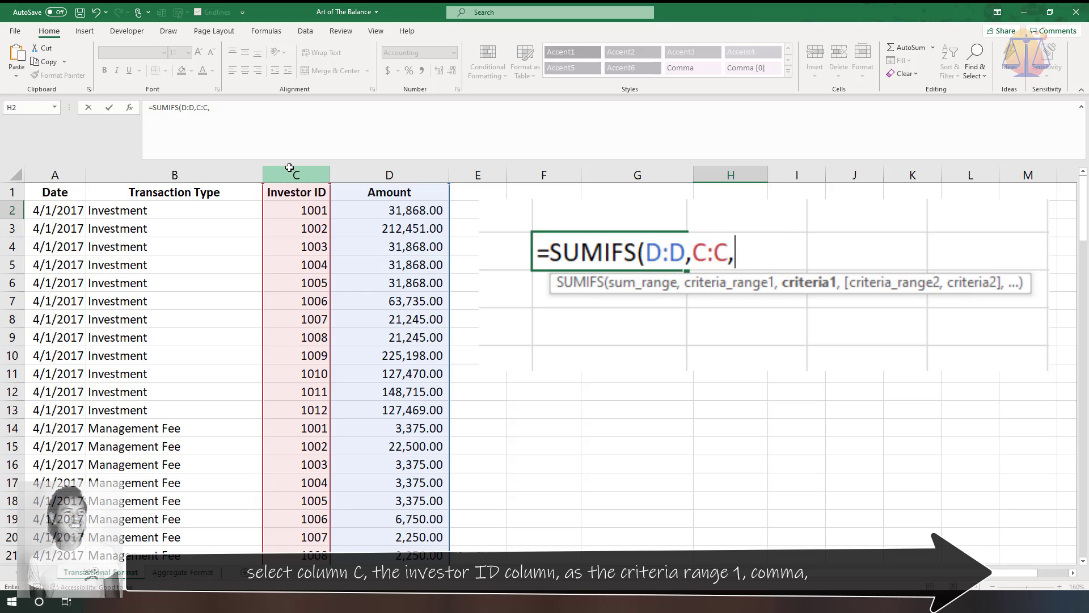
type("\"1001")
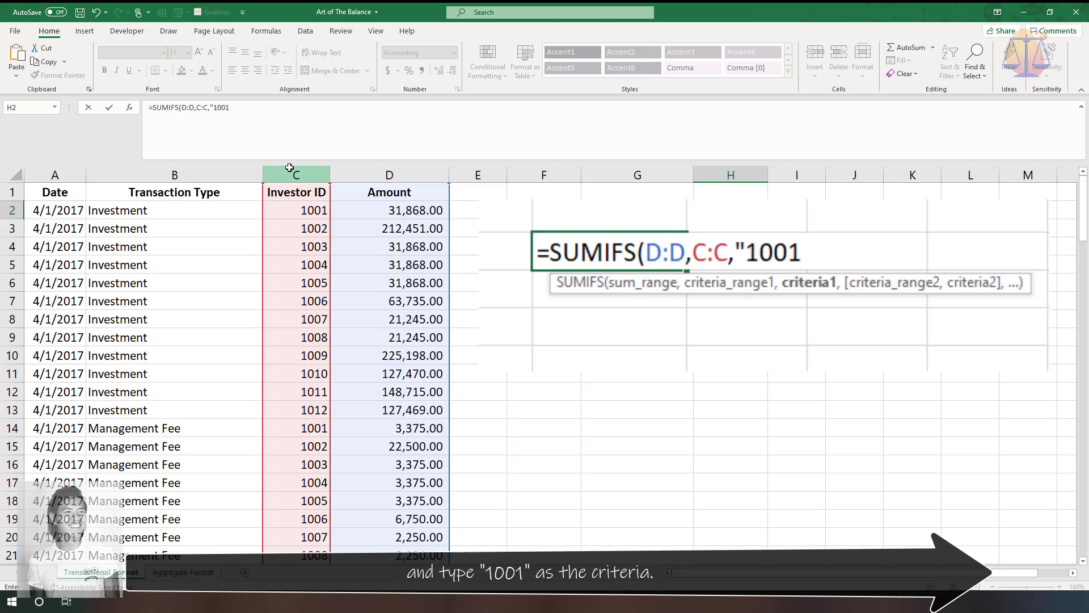
type("\",")
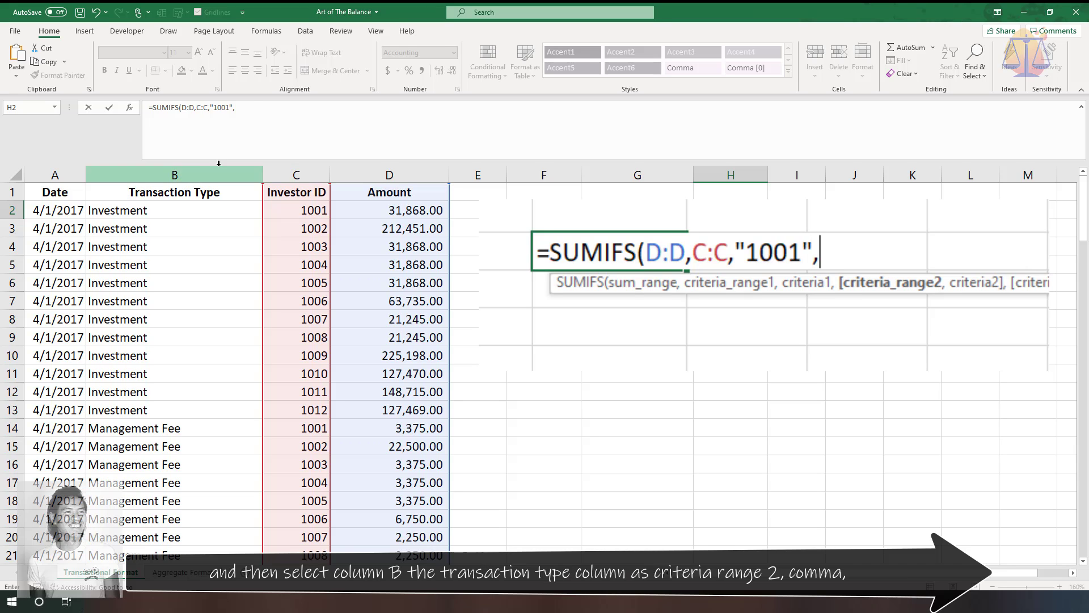
Complete the H2 SUMIFS formula with column B as the second criteria range and "Investment" as its criterion.
left_click(184, 176)
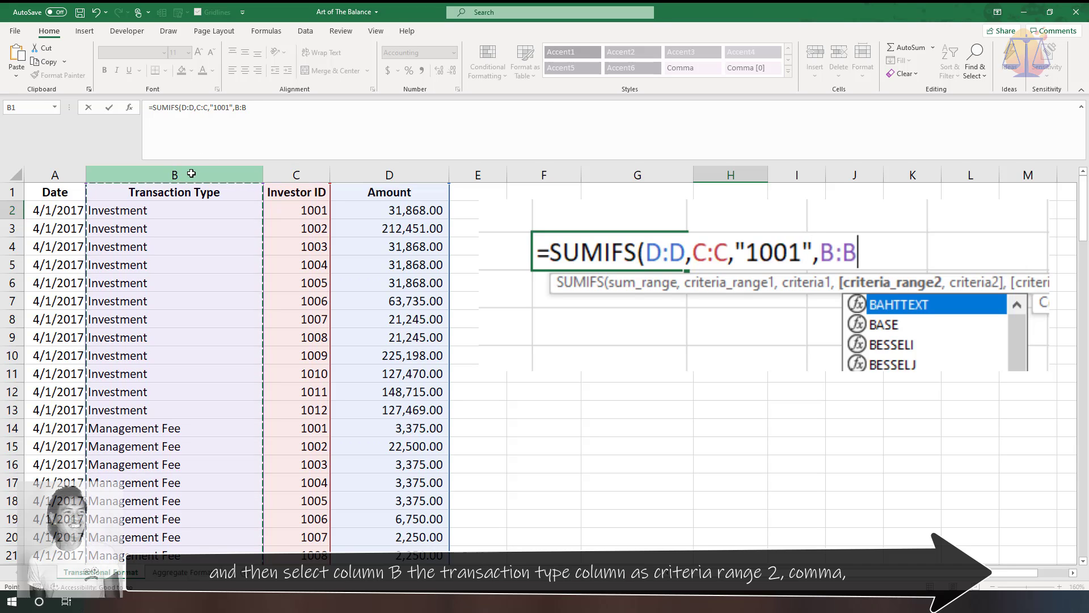
type(",")
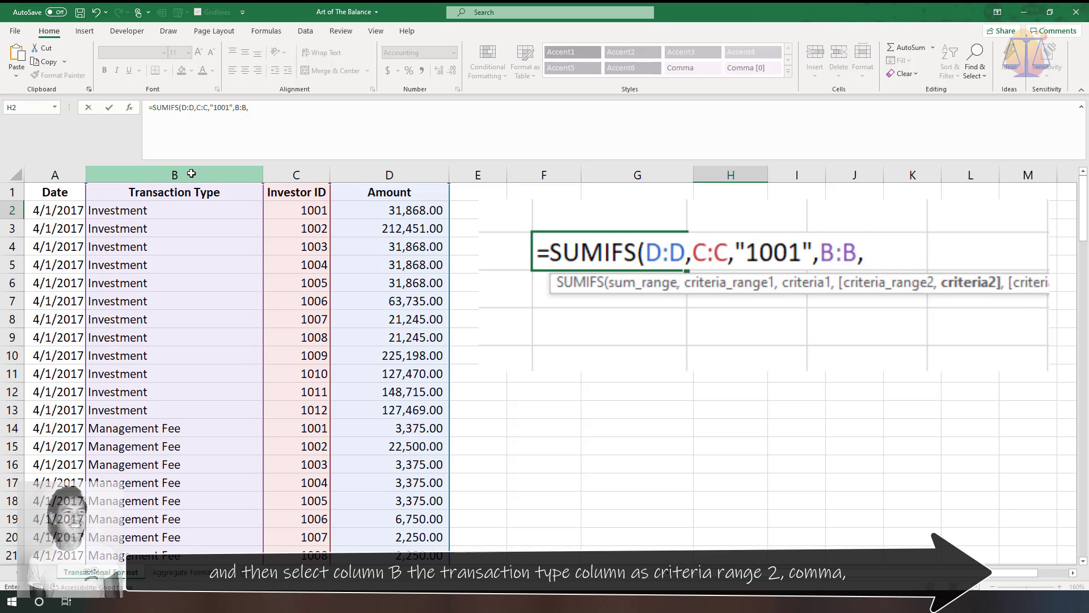
type("\"Inv")
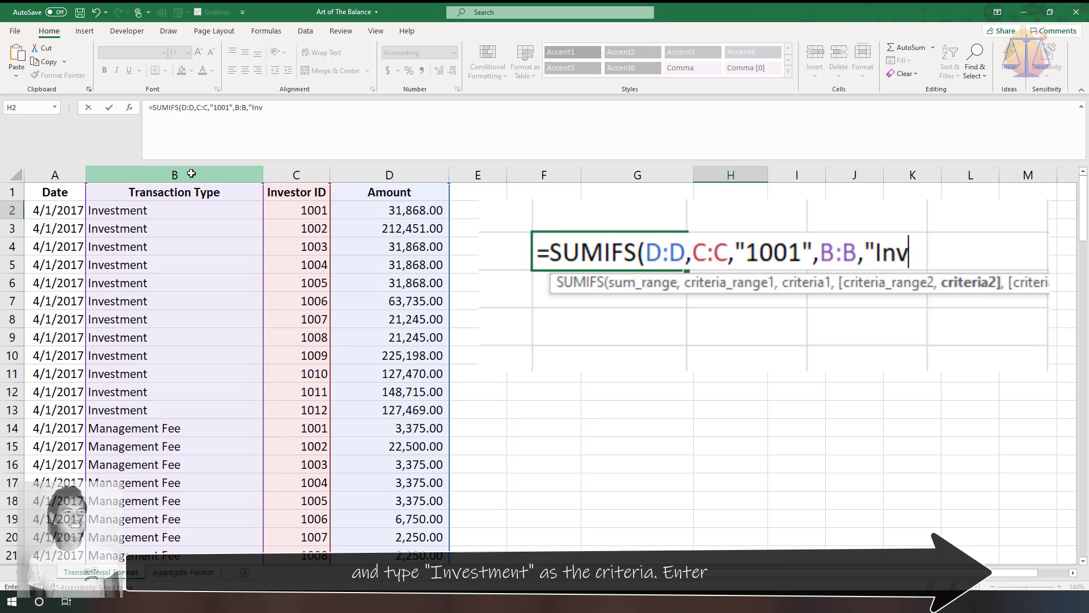
type("estment\")")
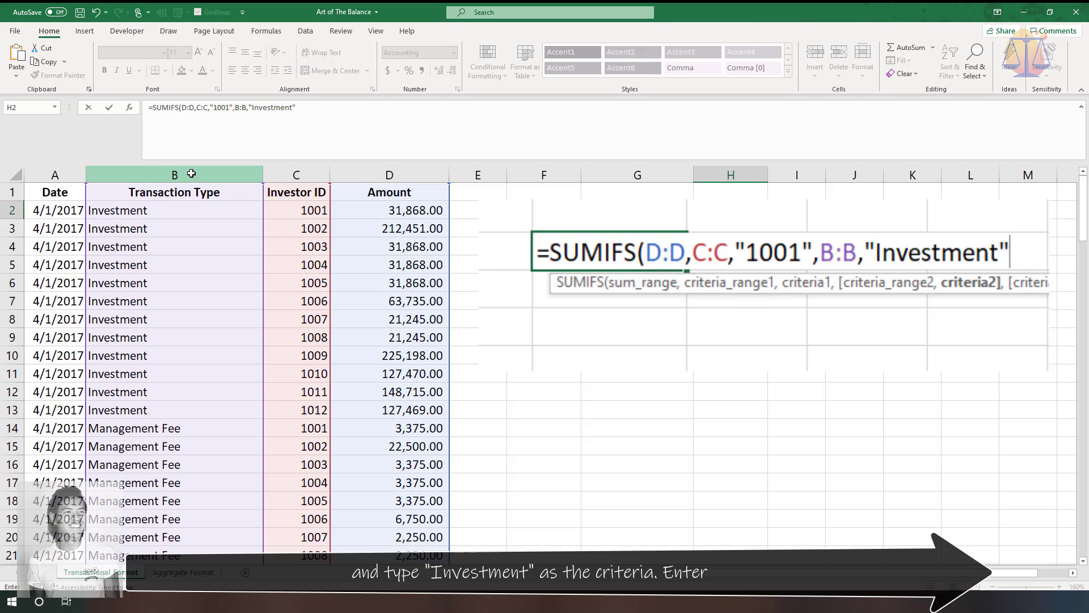
key("Return")
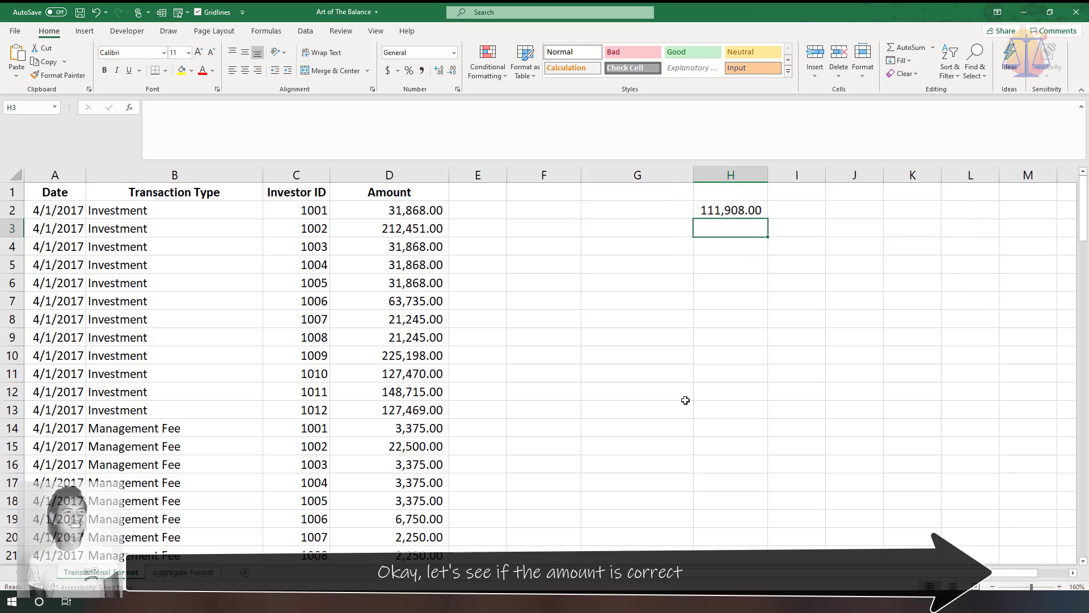
Apply a filter to columns A through D of the transaction data.
left_click(306, 30)
left_click_drag(54, 174, 381, 170)
left_click(484, 57)
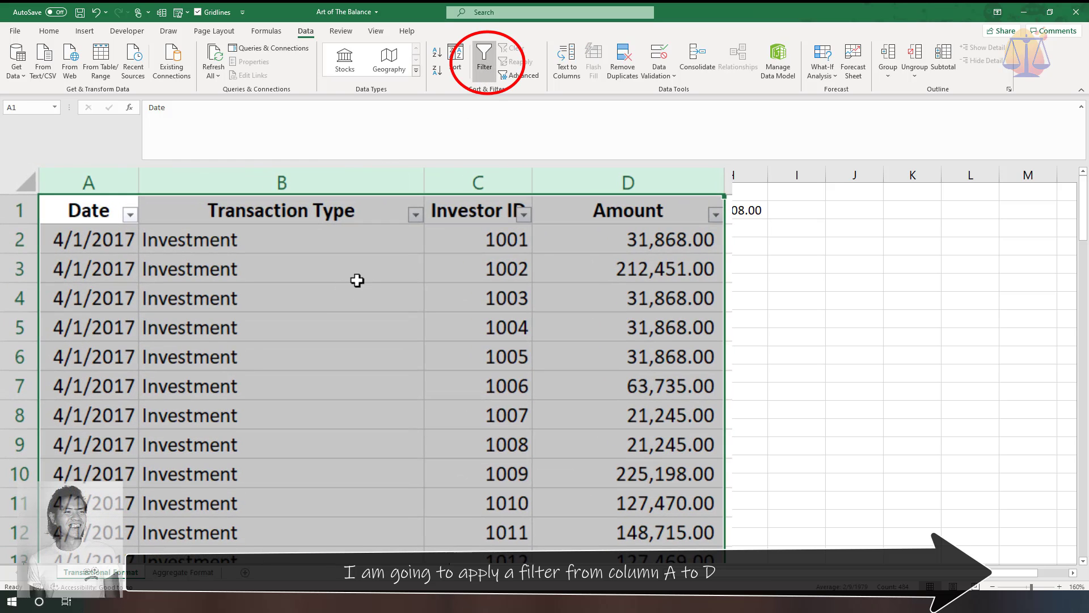
Filter Transaction Type to show only Investment and Investor ID to show only the first listed investor.
left_click(416, 214)
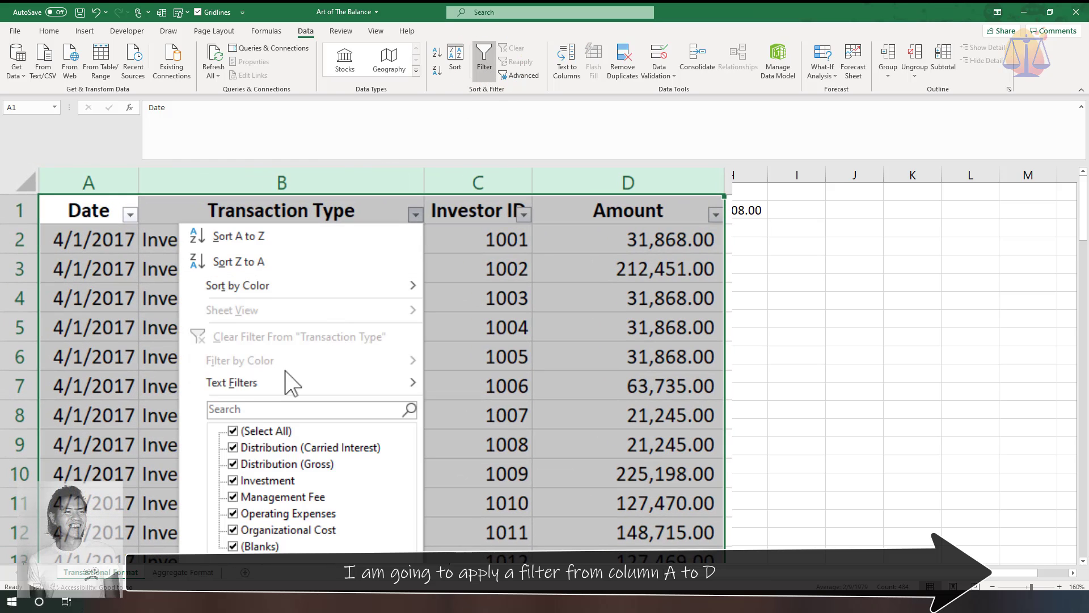
left_click(233, 431)
left_click(233, 481)
key("Return")
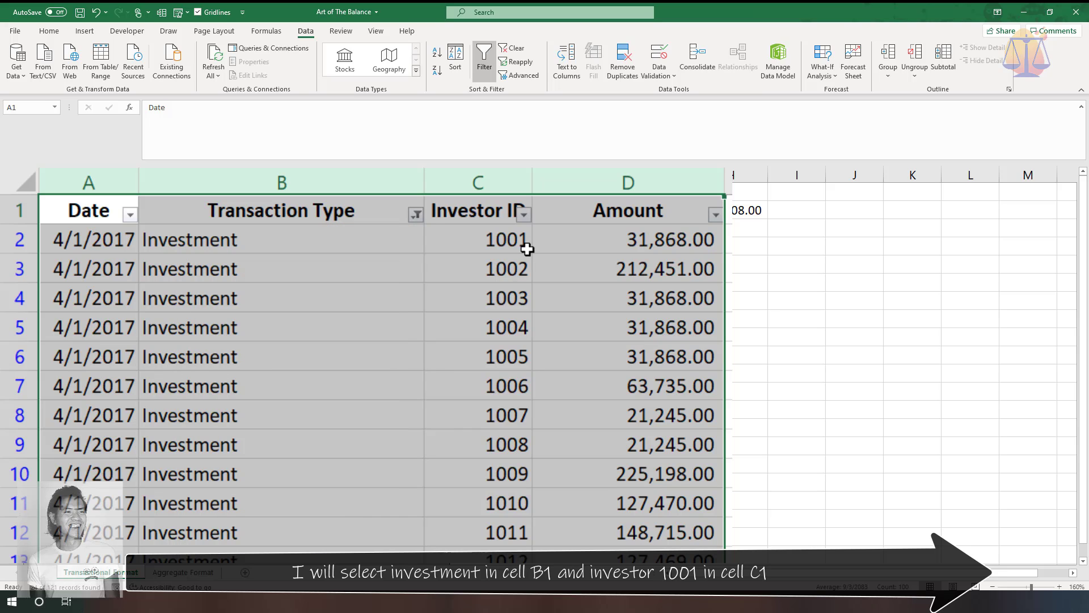
left_click(524, 213)
left_click(341, 431)
left_click(343, 448)
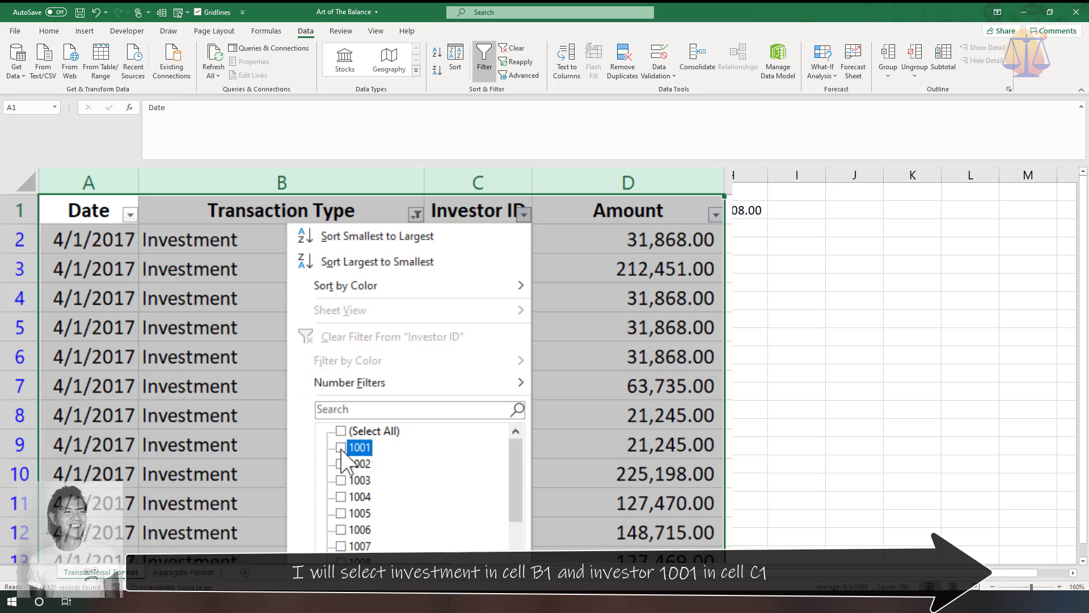
key("Return")
Add the two filtered amounts, D2 and D50, with a formula in cell H123.
left_click(738, 246)
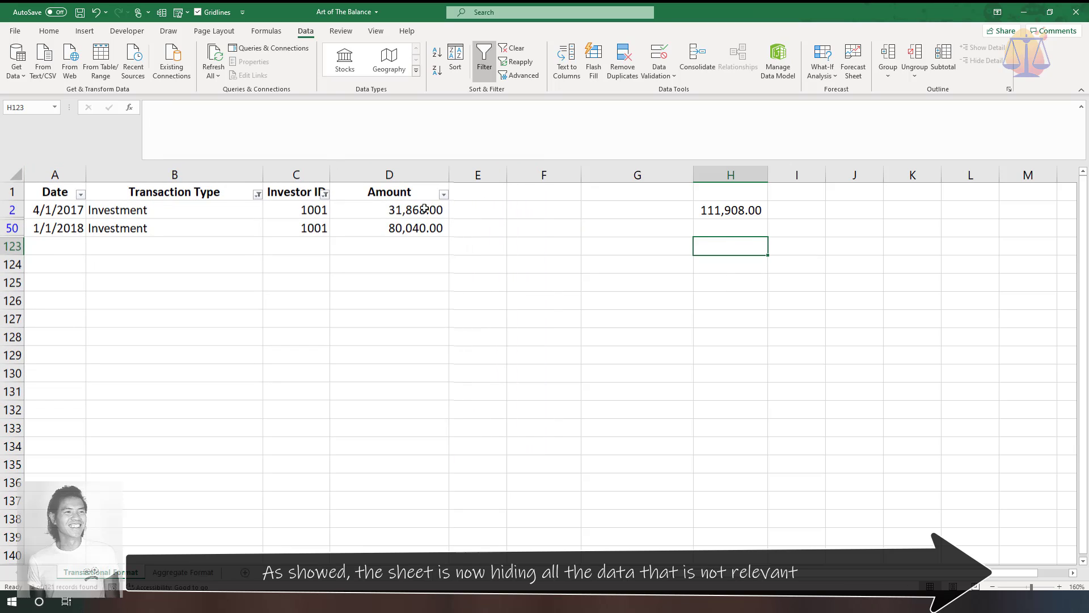
type("+")
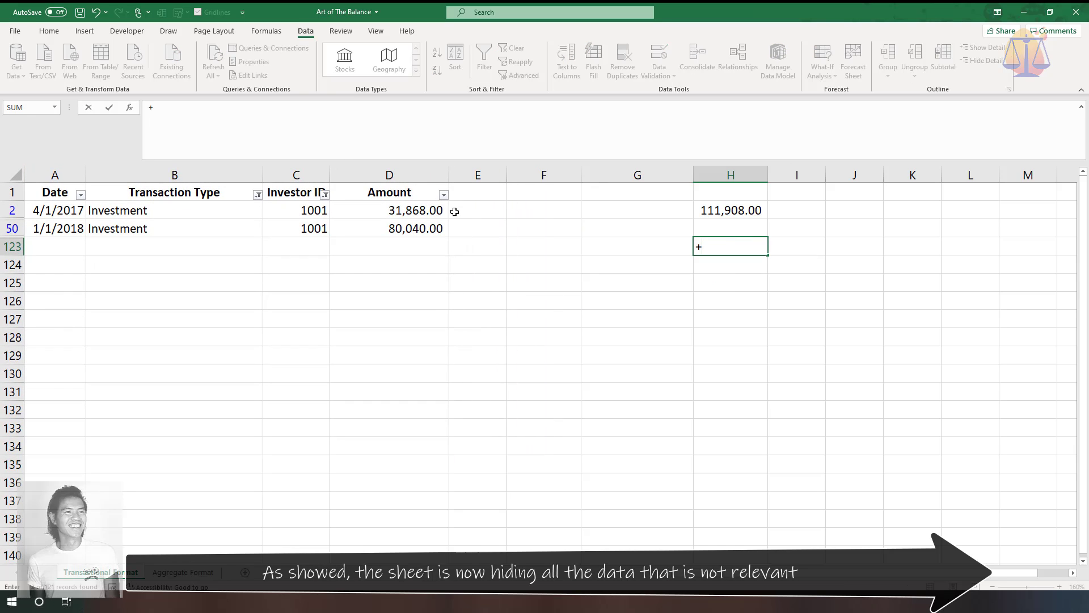
left_click(424, 211)
type("+")
left_click(434, 230)
key("Return")
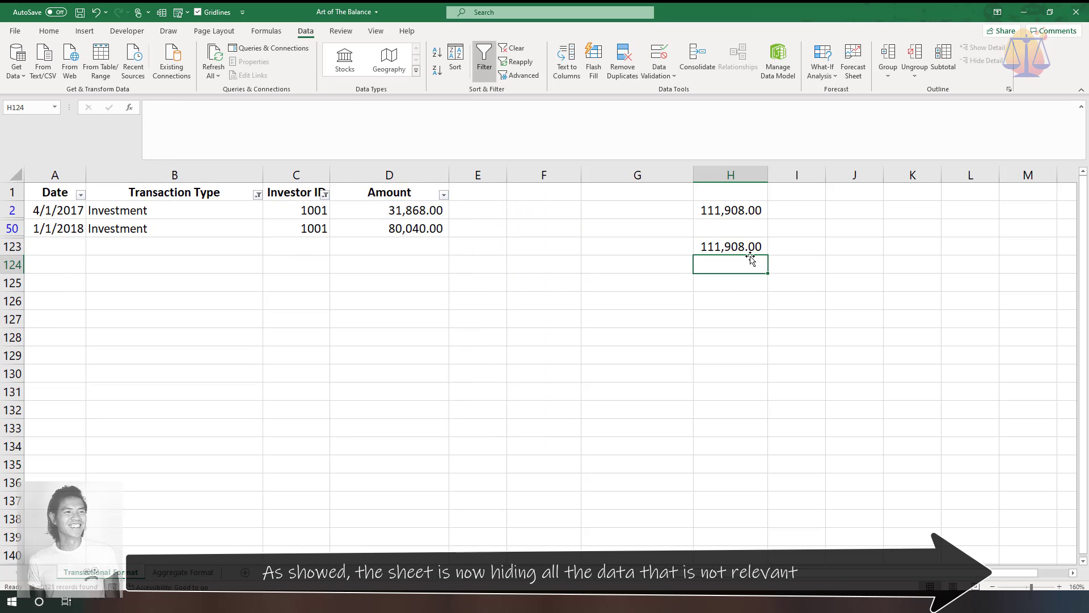
Calculate the difference between H2 and H123 in cell H124.
type("+")
left_click(754, 211)
type("-")
left_click(755, 246)
key("Return")
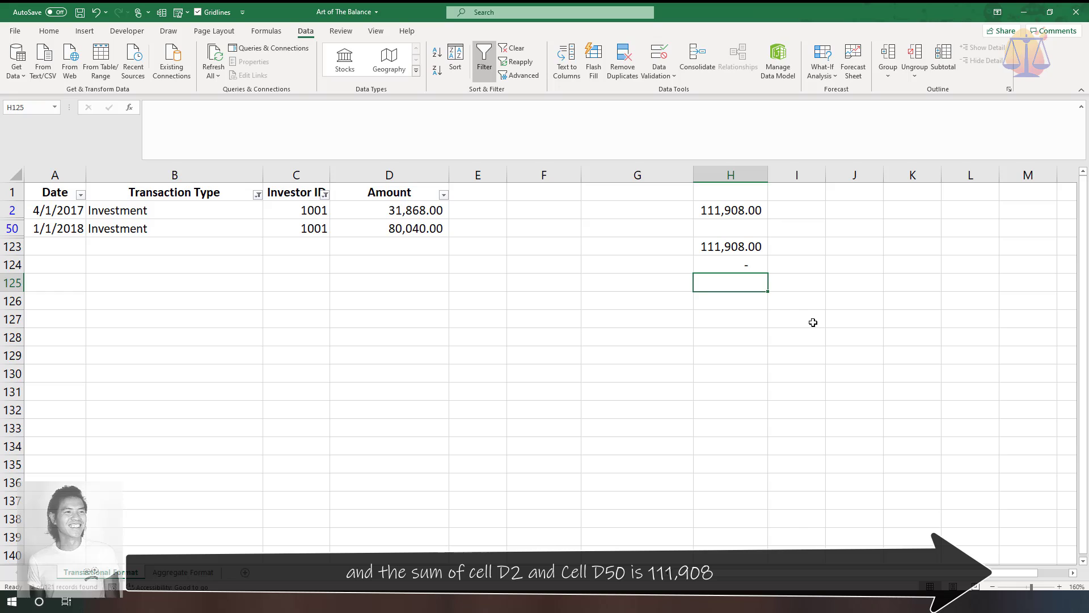
Delete the check formulas in cells H123 and H124.
left_click(729, 247)
left_click(728, 268, "shift")
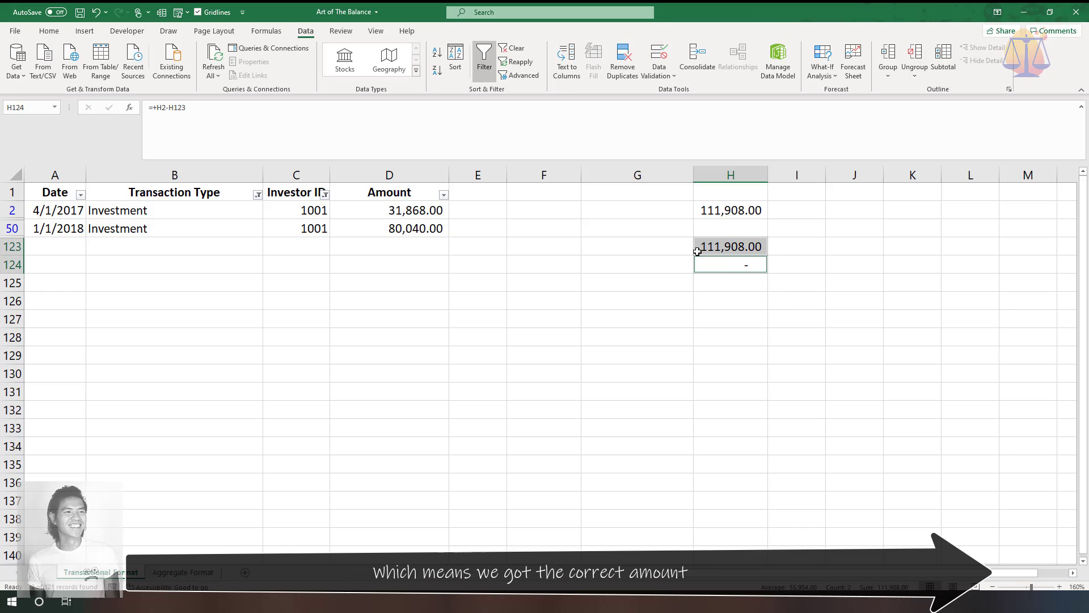
key("Delete")
left_click(632, 241)
Remove the filter from the transaction data so that all rows are shown again.
left_click(376, 219)
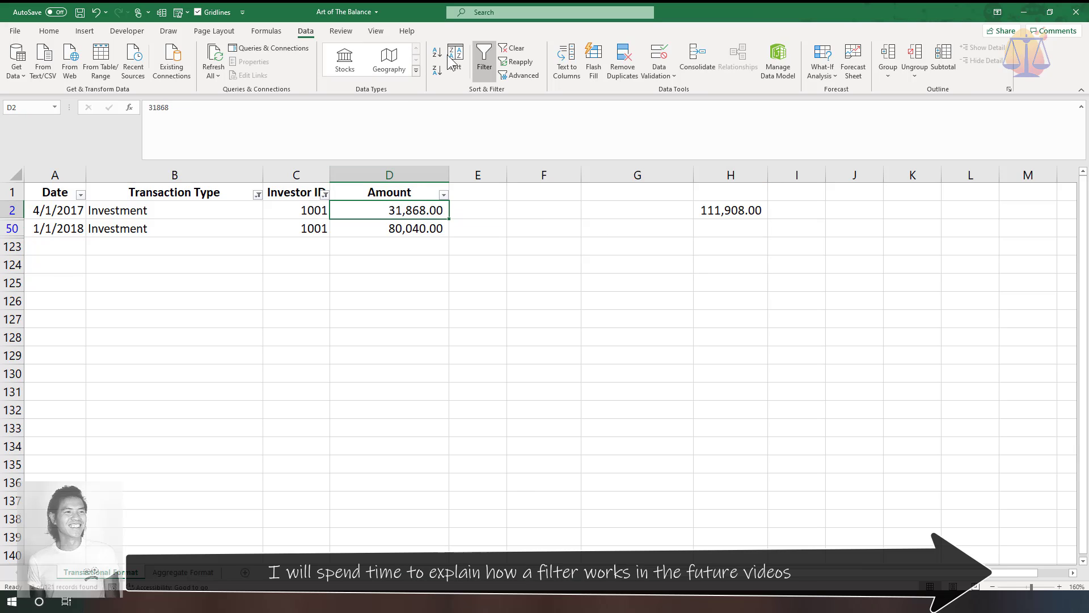
left_click(483, 60)
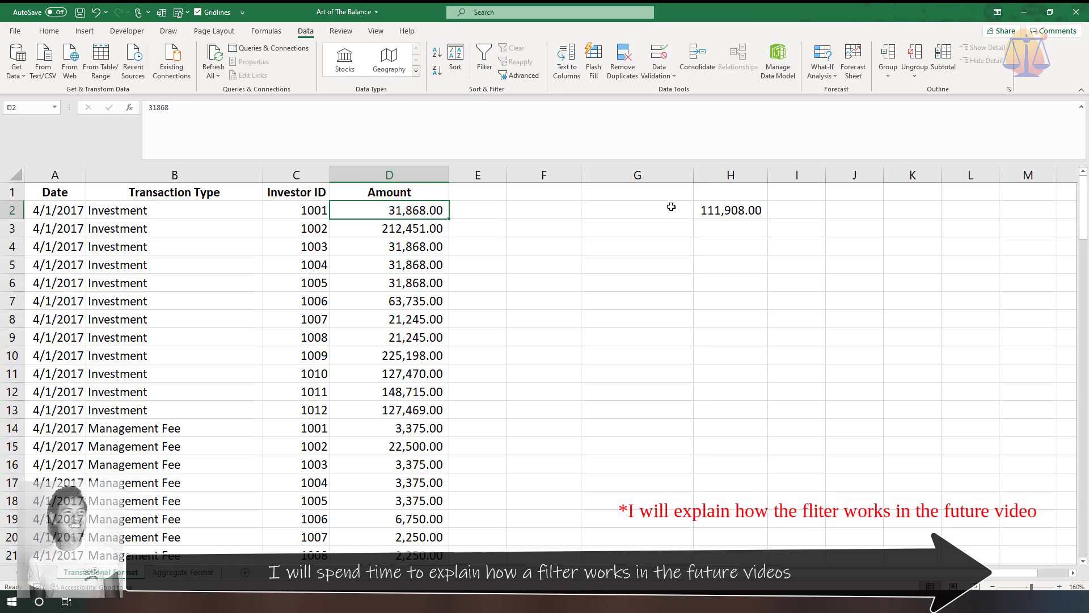
left_click(726, 234)
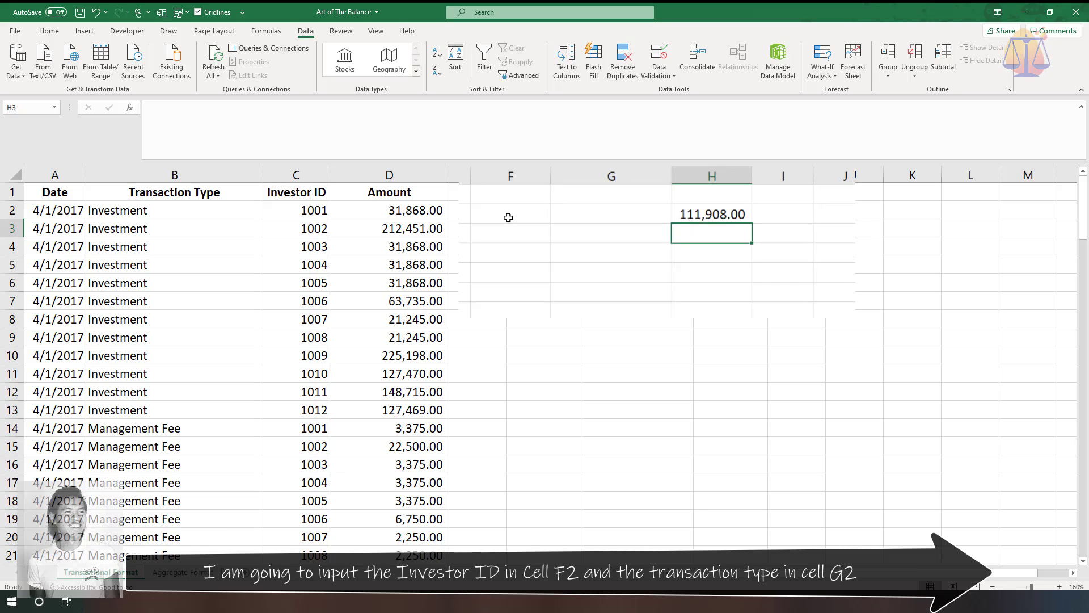
Enter the first listed investor's ID in cell F2 and the transaction type Investment in cell G2.
left_click(508, 218)
type("1001")
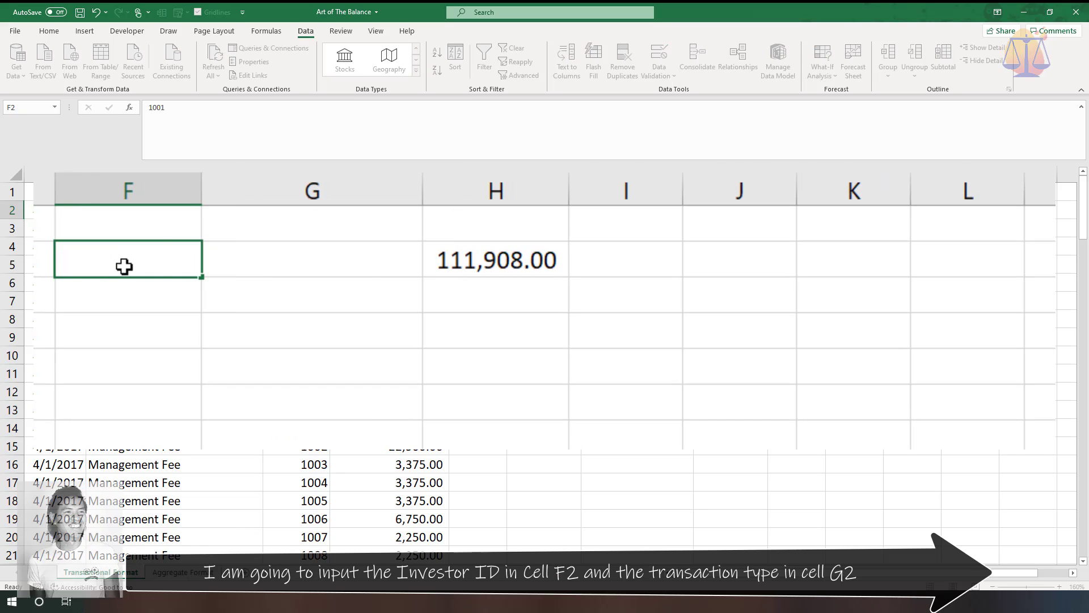
key("Tab")
type("Inv estment")
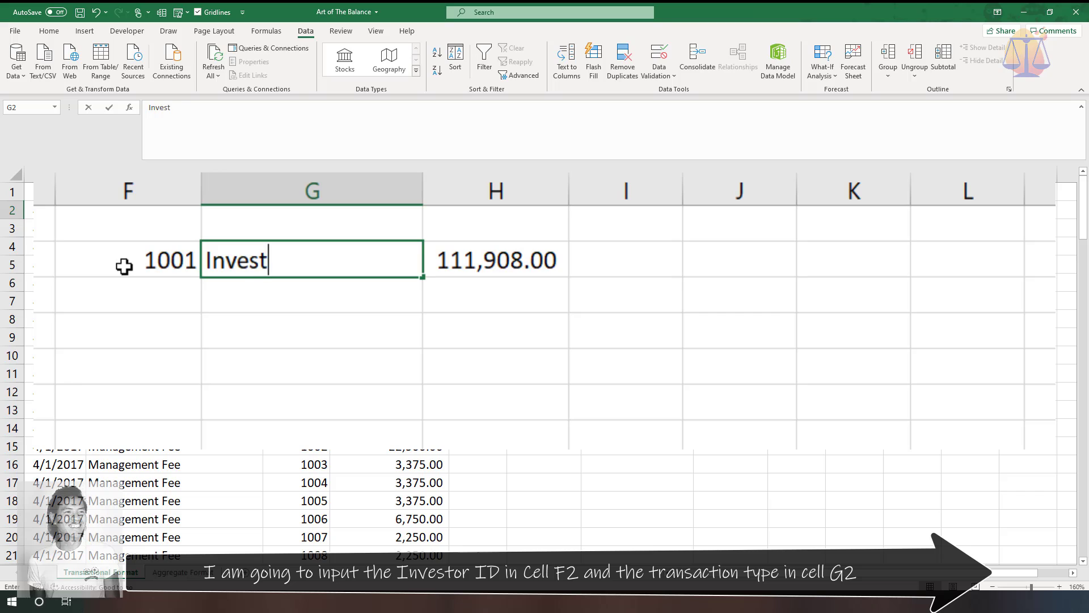
key("Return")
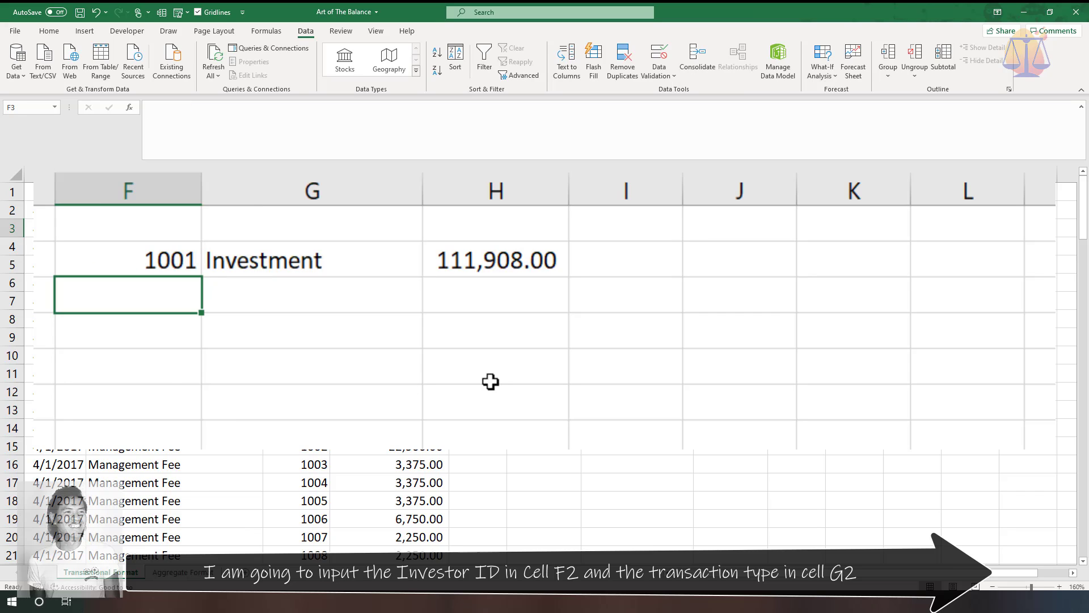
Replace the two hard-coded criteria in the H2 SUMIFS formula with references to cells F2 and G2.
left_click(498, 261)
double_click(507, 261)
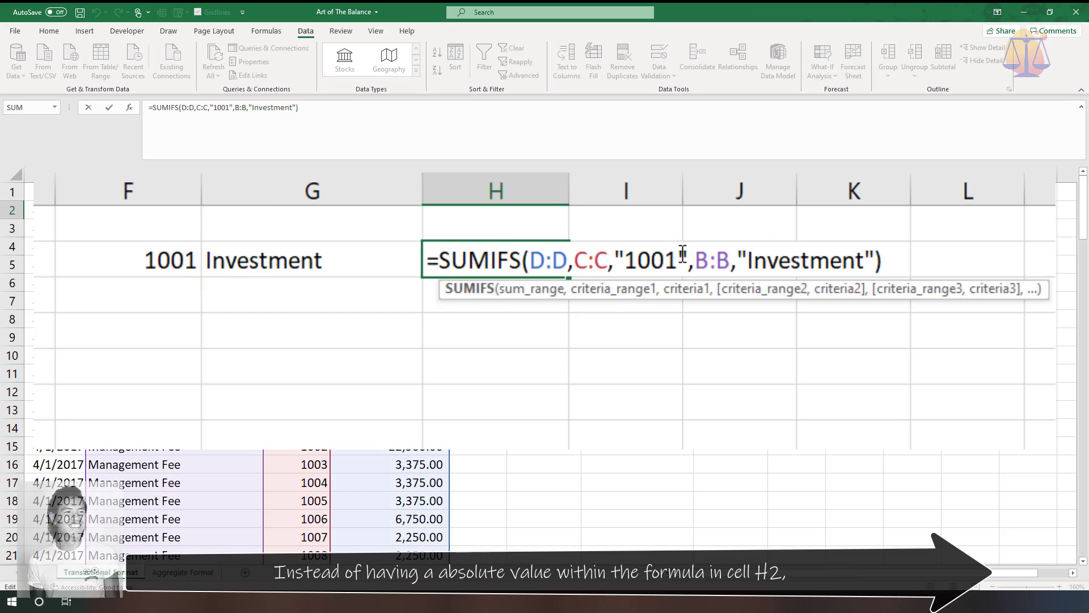
left_click_drag(614, 260, 688, 261)
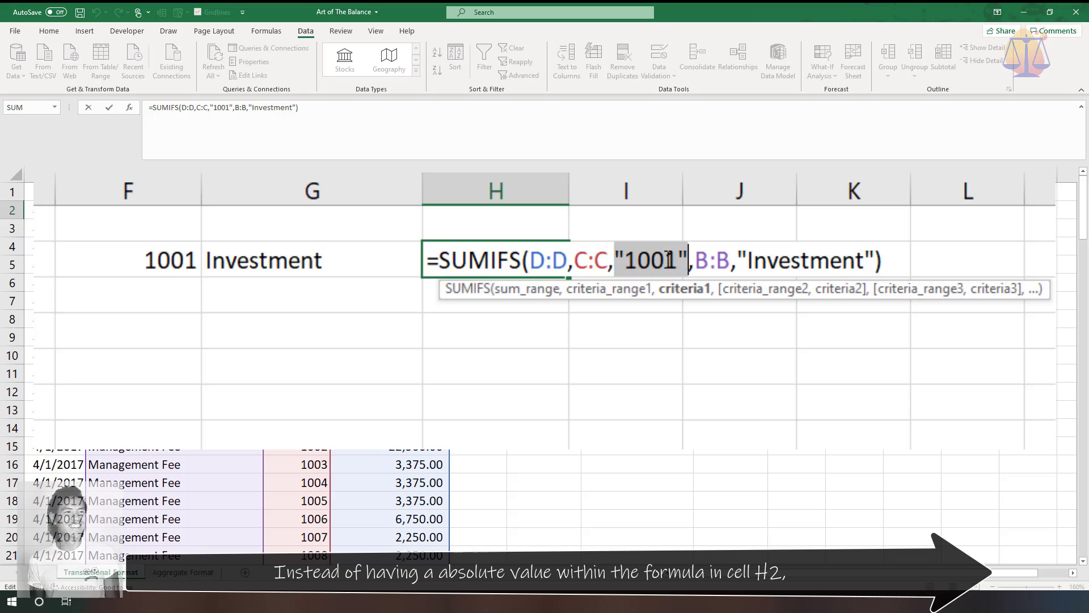
key("BackSpace")
left_click(147, 267)
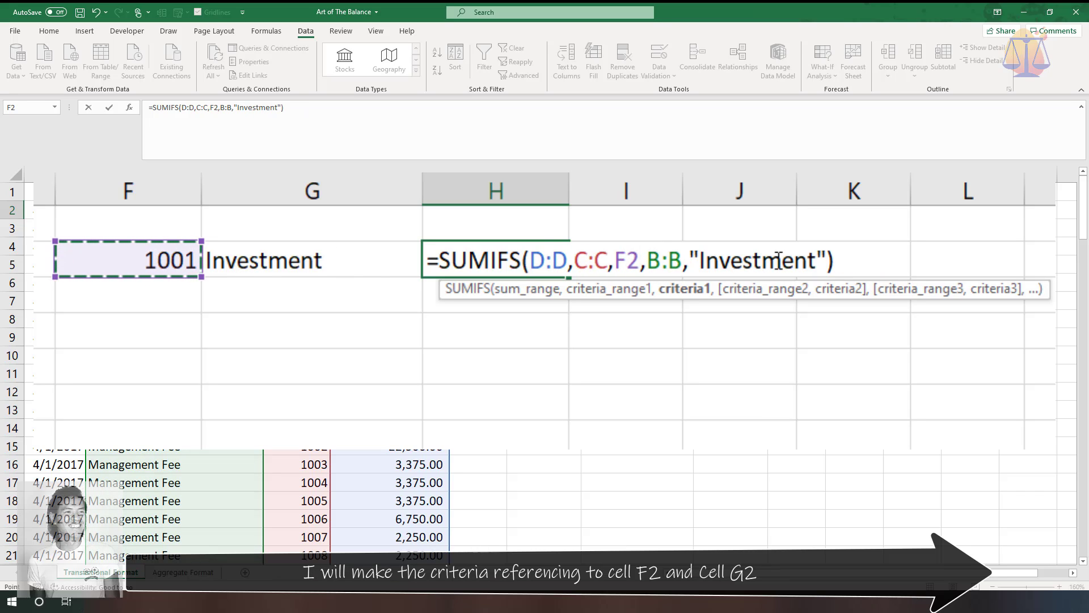
left_click_drag(688, 260, 832, 261)
key("BackSpace")
left_click(311, 256)
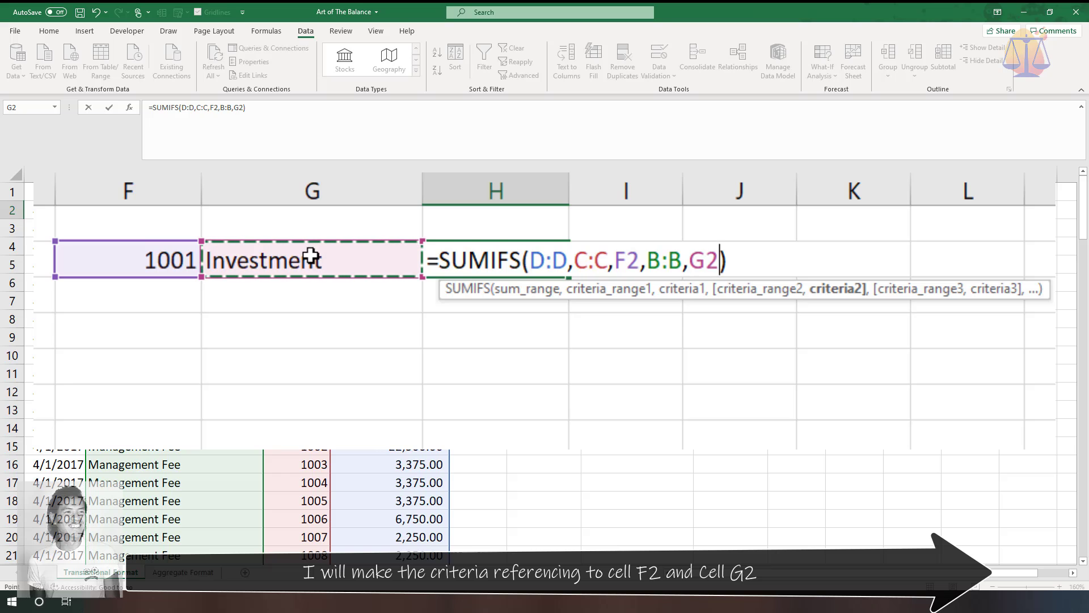
key("Return")
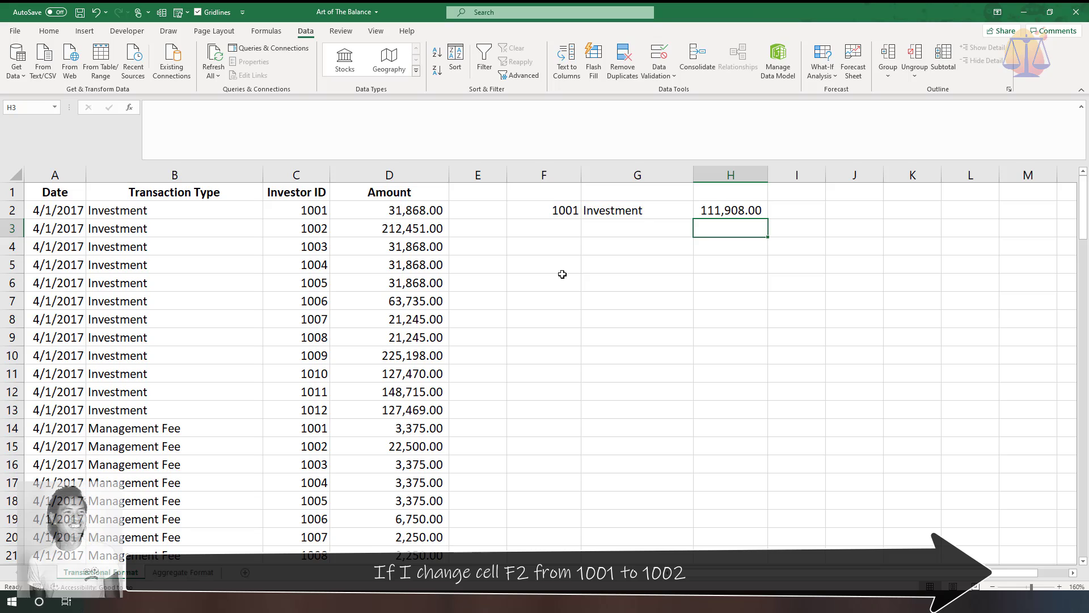
Change the investor ID in cell F2 to that of the second listed investor.
left_click(523, 209)
type("1002")
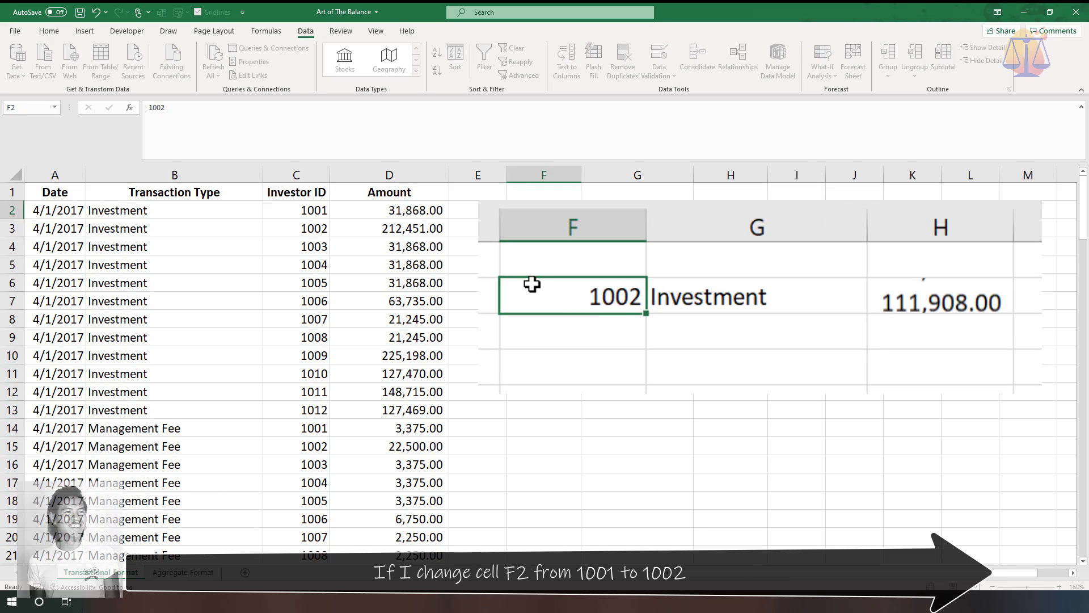
key("Return")
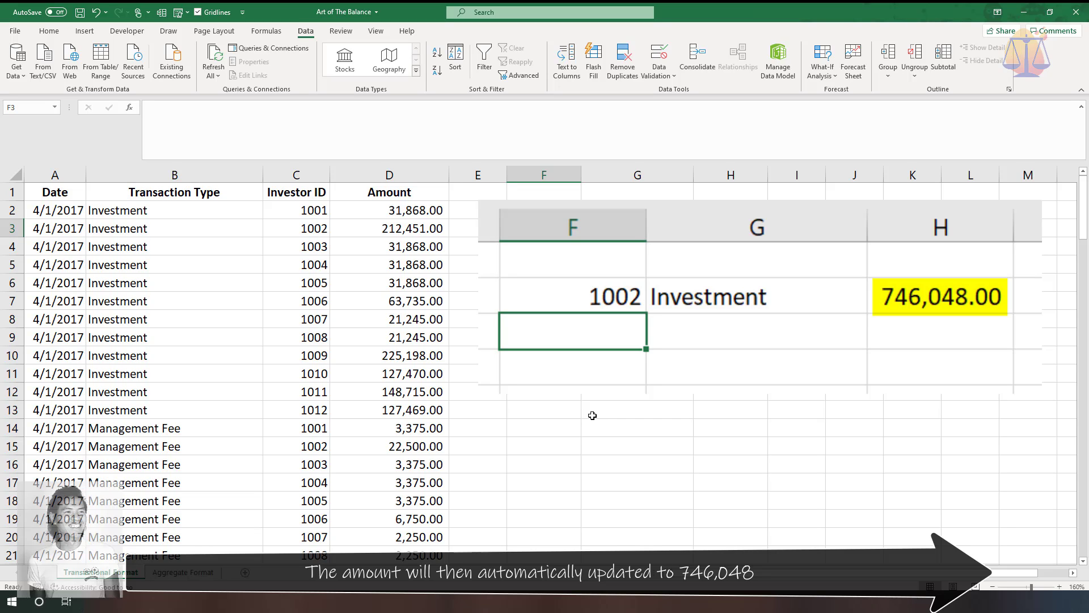
Change the transaction type criterion in cell G2 to Management Fee.
key("Up")
key("Right")
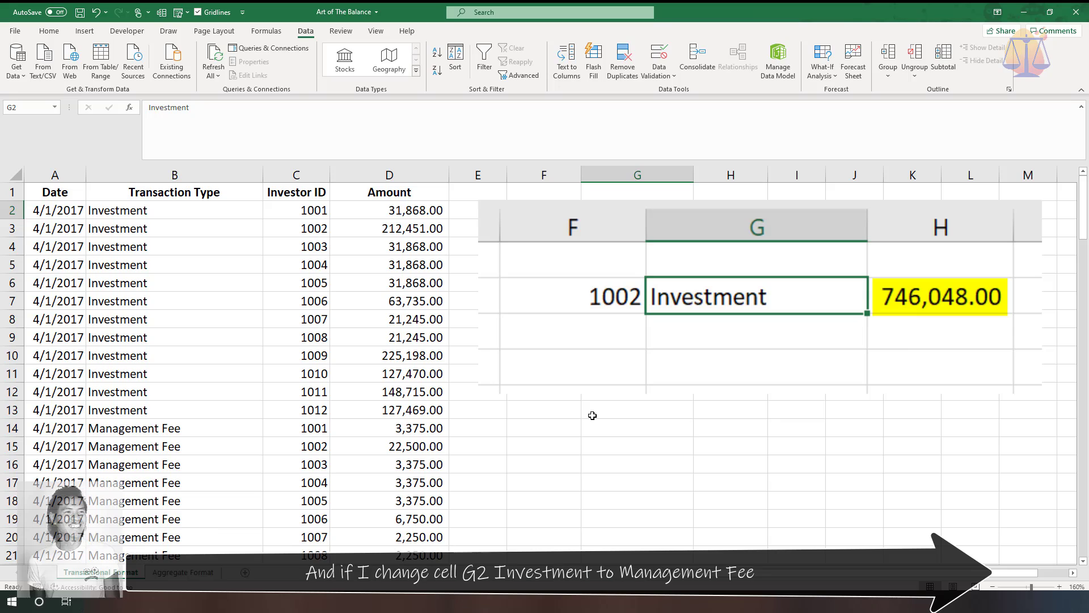
type("Man")
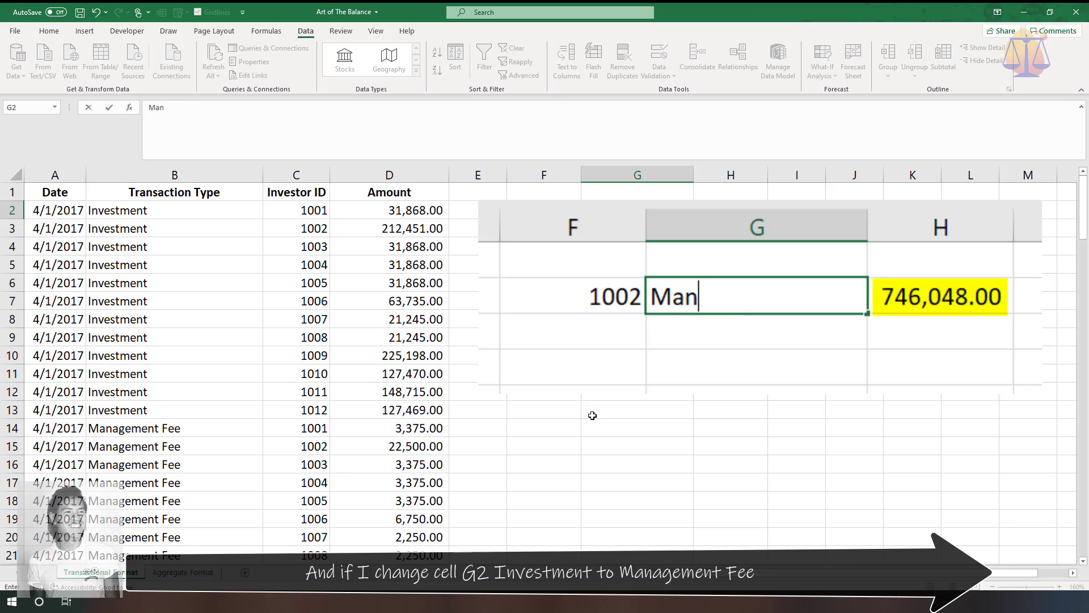
type("agement Fee")
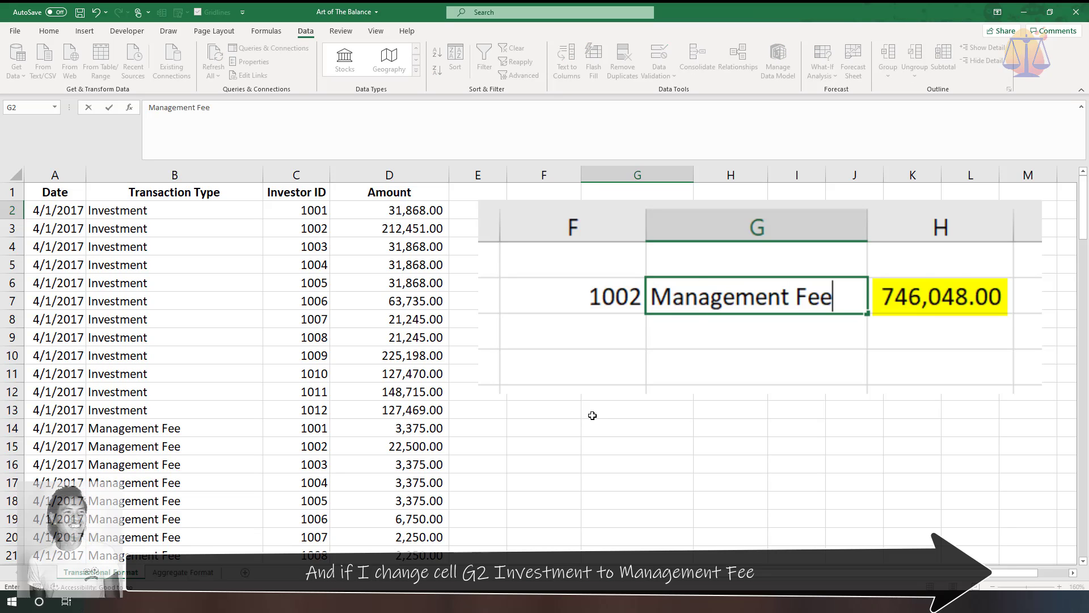
key("Return")
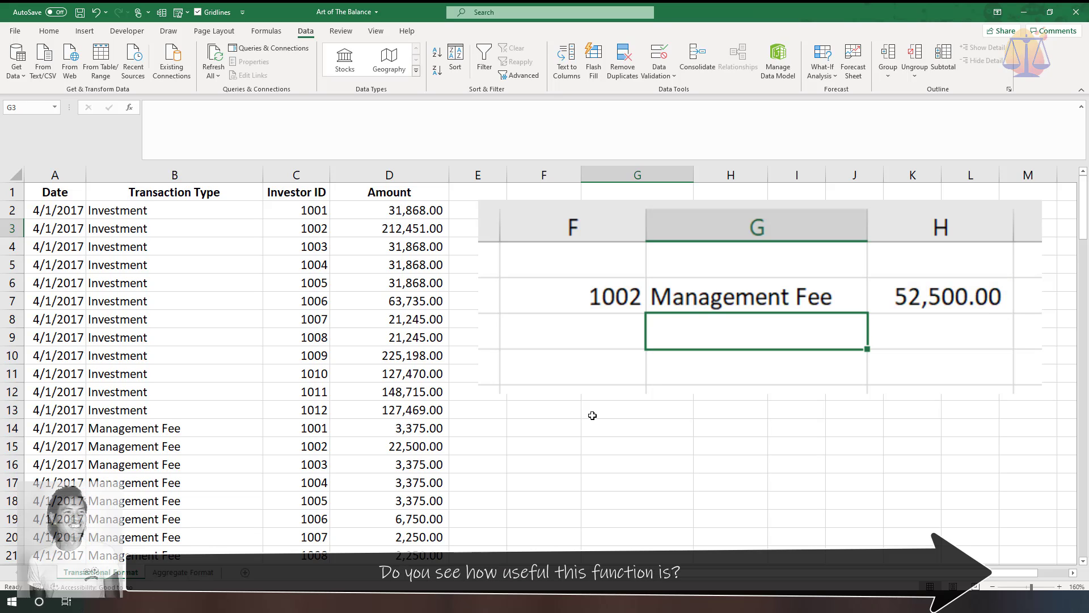
left_click(1026, 535)
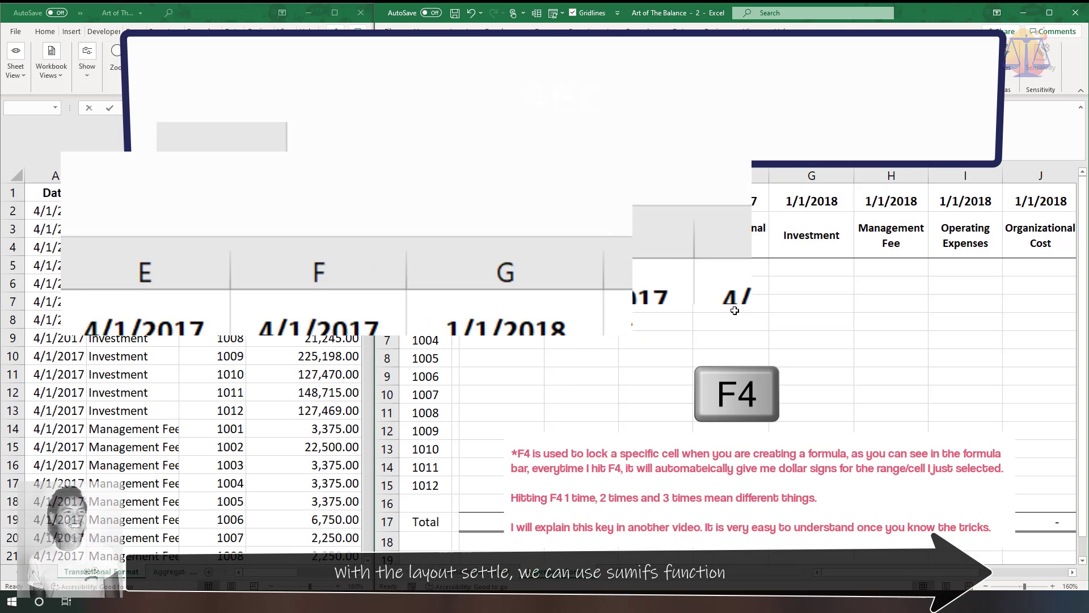
Start a SUMIFS formula in cell C4 of the aggregate sheet with the locked Amount column $D:$D of Transactional Format as sum range.
type("=sumi")
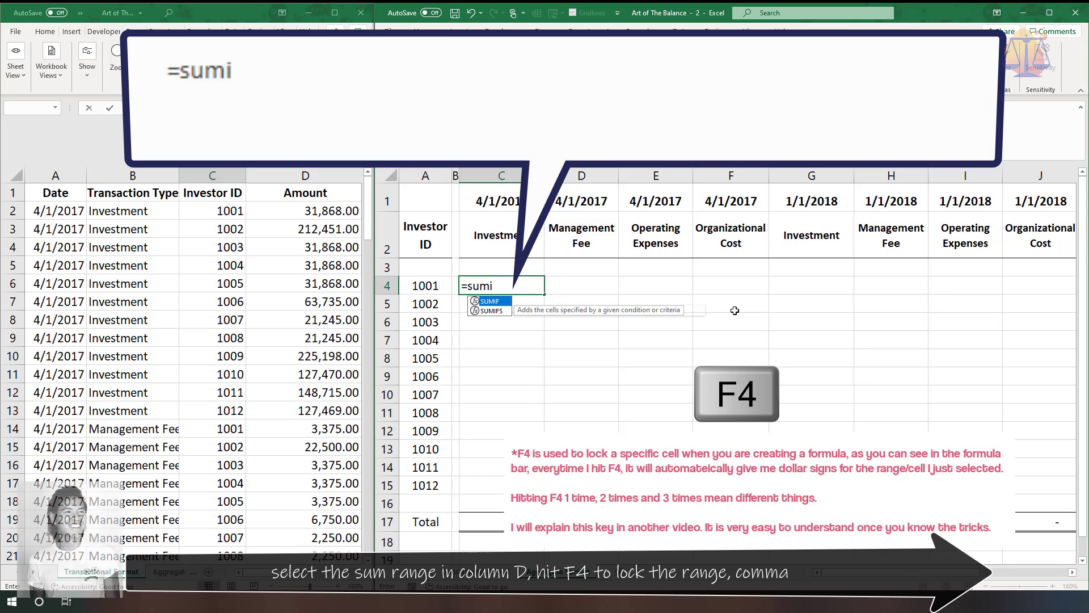
key("Down")
key("Tab")
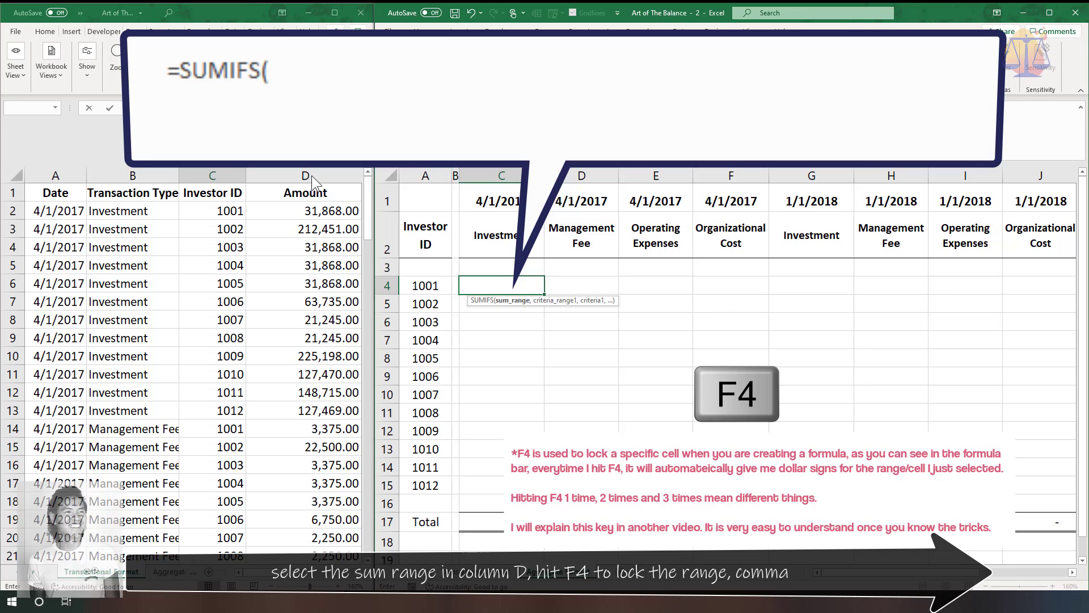
left_click(312, 175)
key("F4")
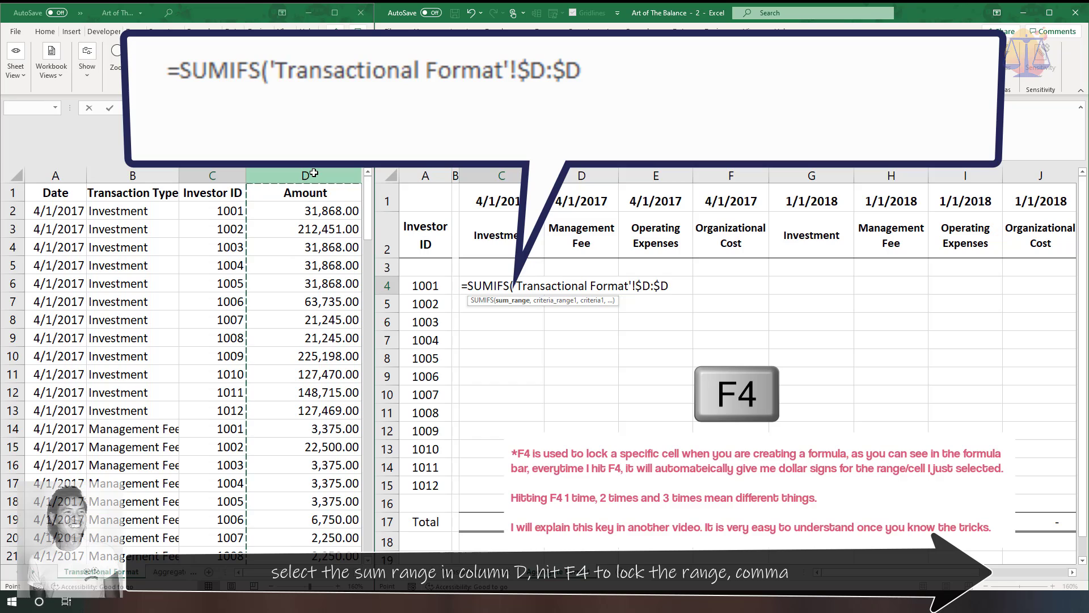
type(",")
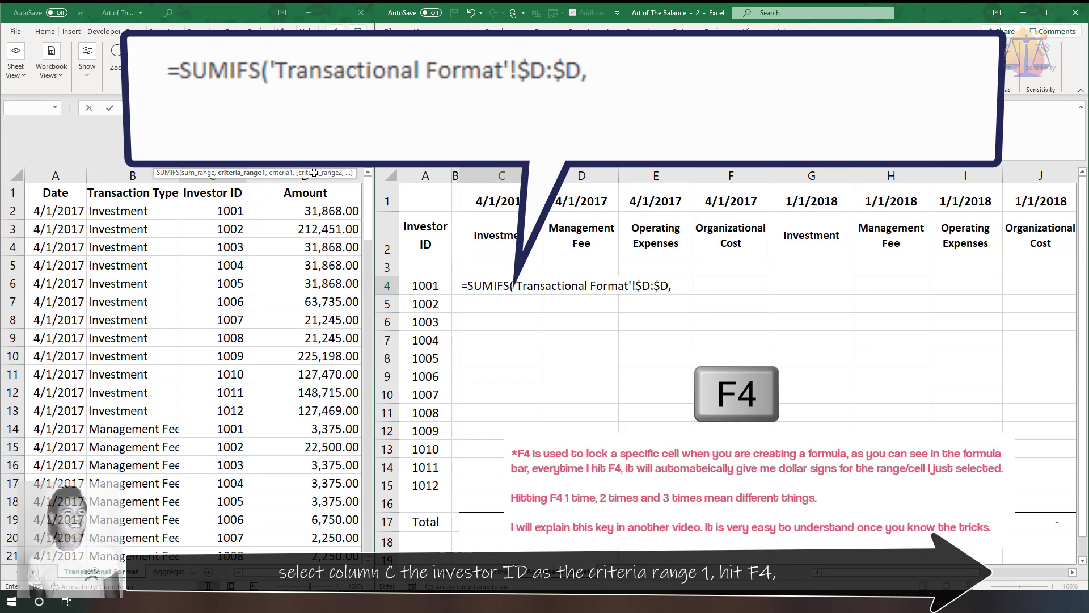
Add the locked Investor ID column $C:$C of Transactional Format as the first criteria range, matched to column-locked cell $A4.
left_click(229, 179)
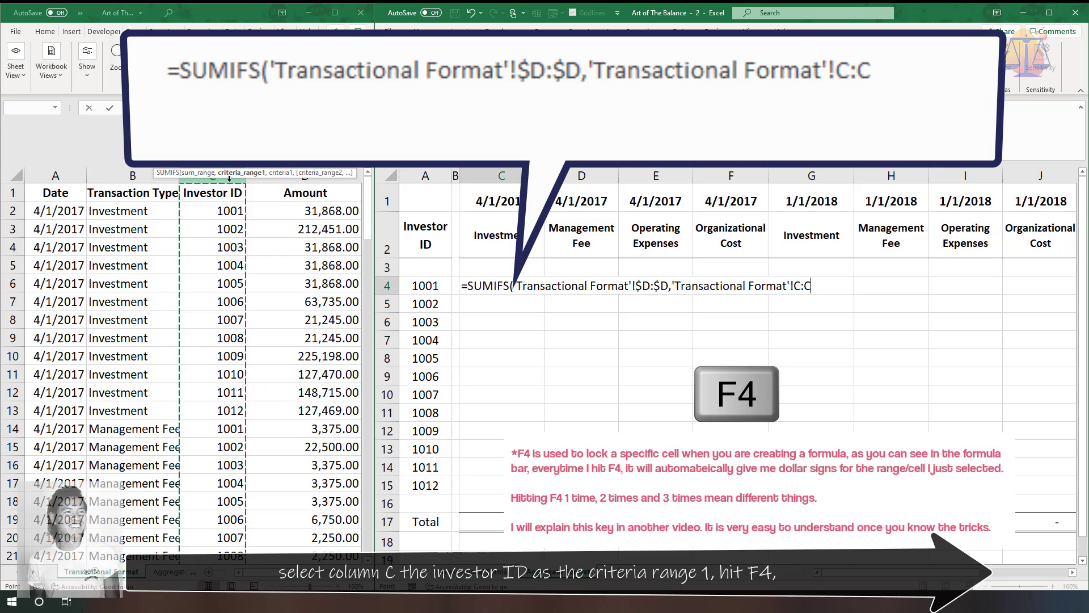
key("F4")
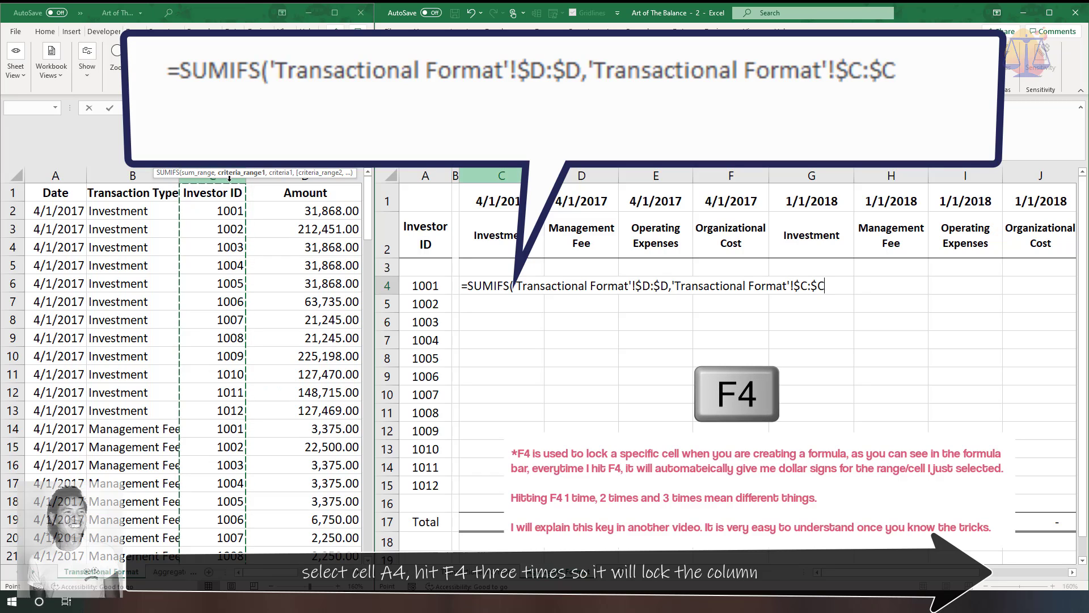
type(",")
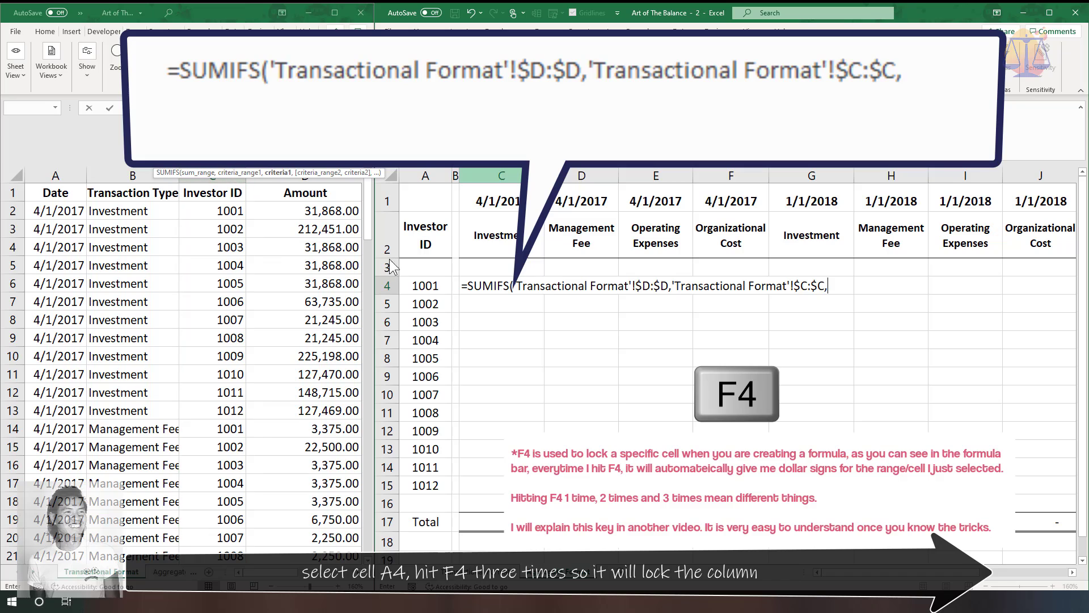
left_click(422, 286)
key("F4")
key("F4")
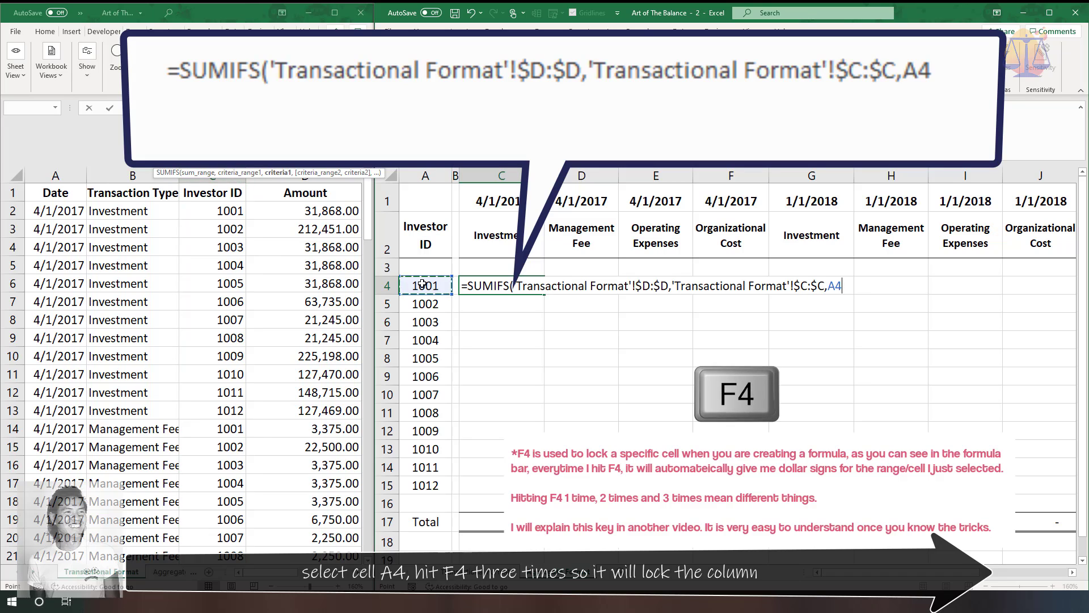
key("F4")
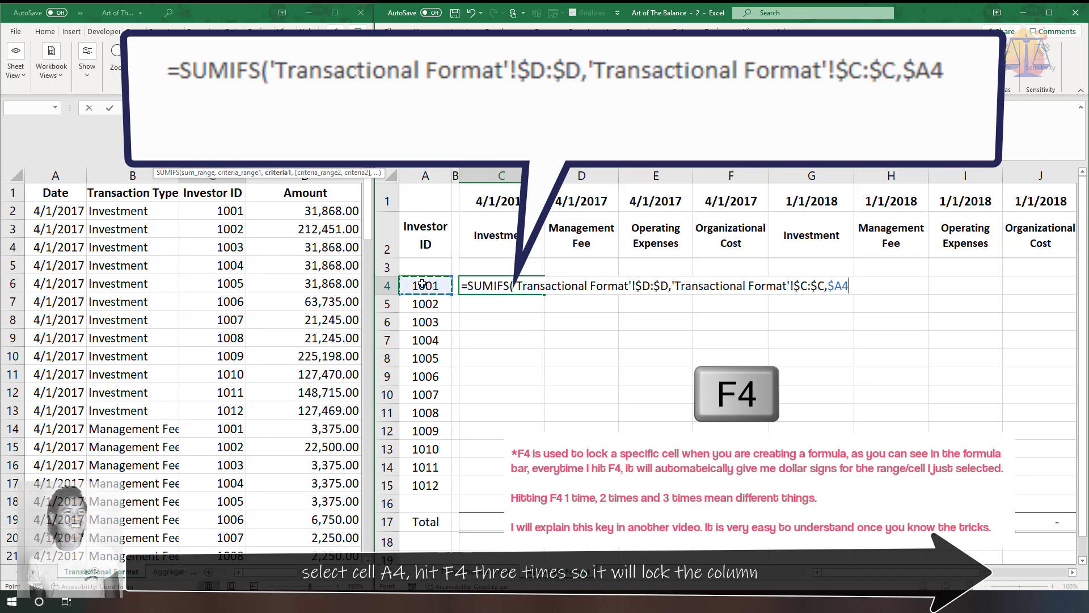
type(",")
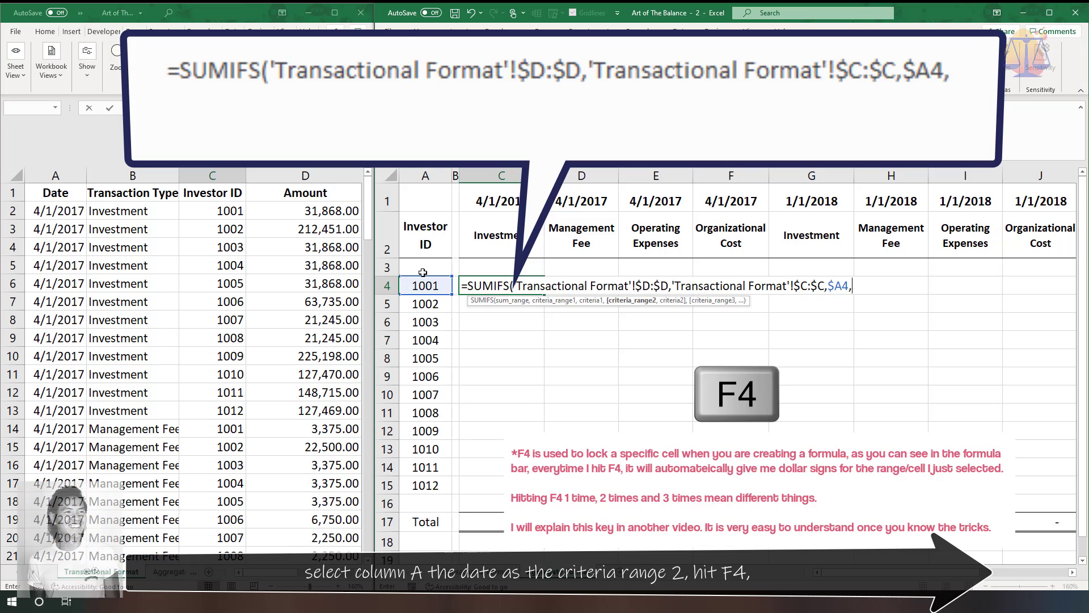
Add the locked Date column $A:$A of Transactional Format as the second criteria range, matched to row-locked cell C$1.
left_click(70, 176)
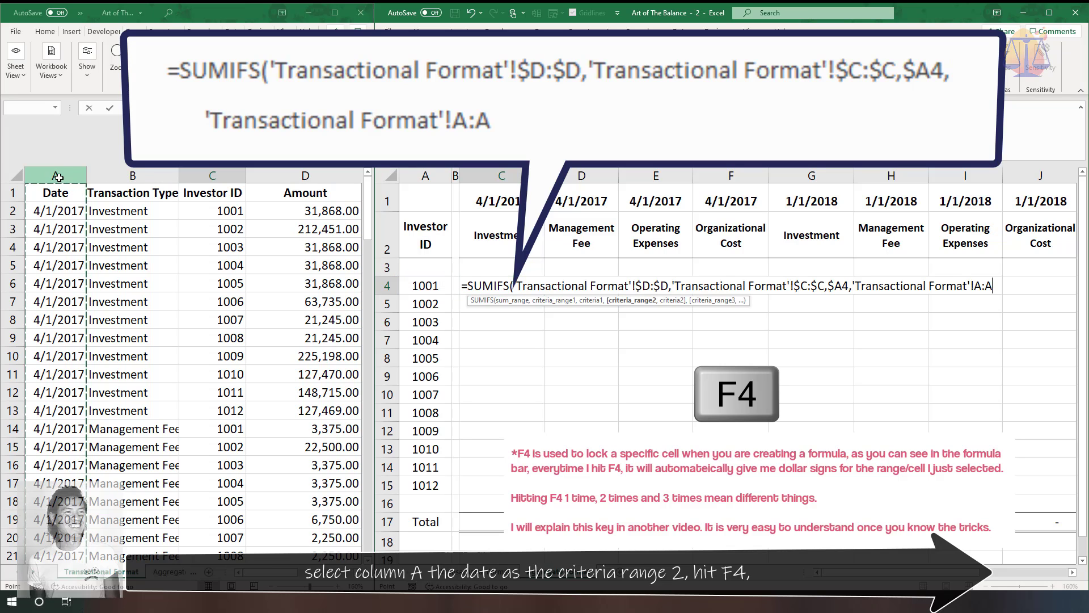
key("F4")
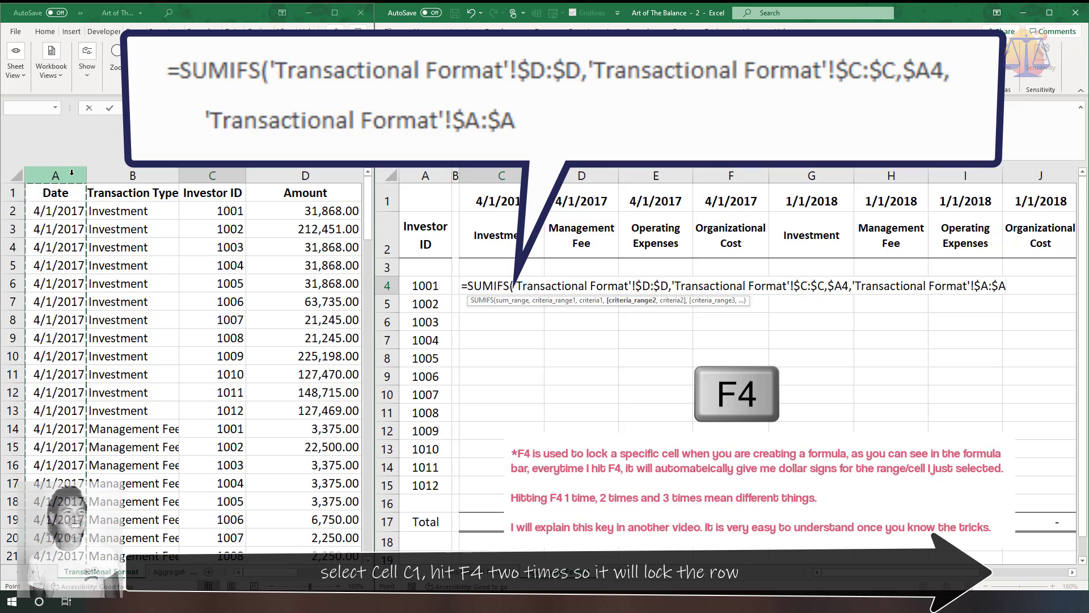
type(",")
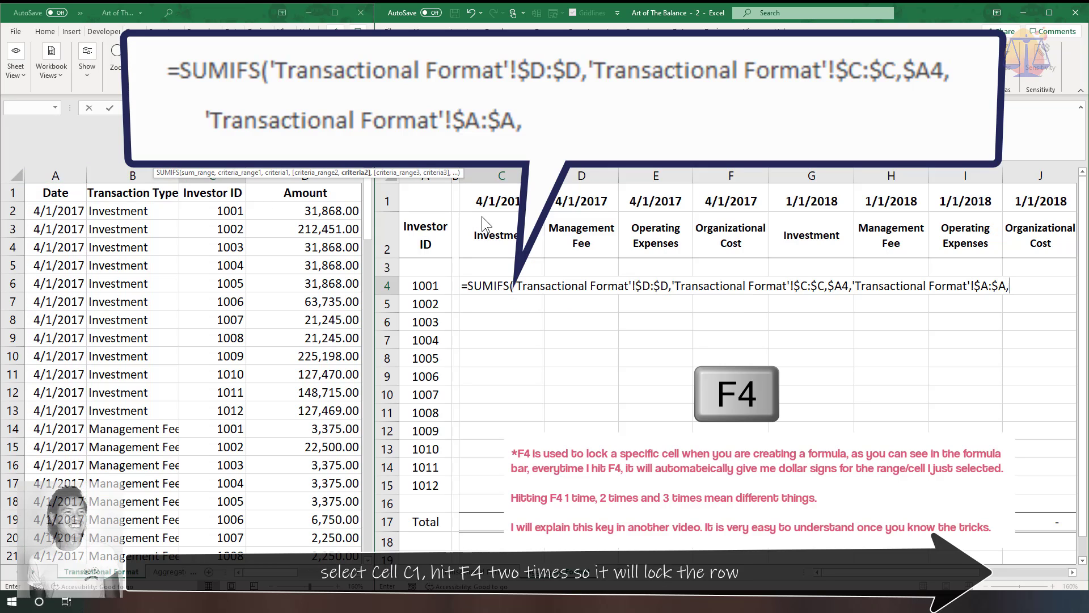
left_click(505, 201)
key("F4")
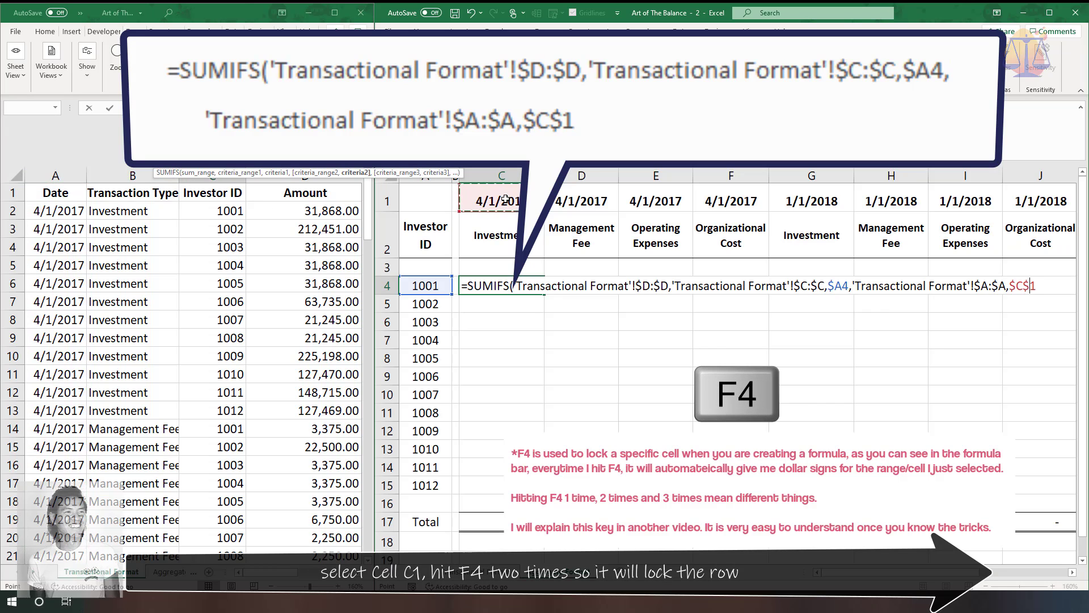
key("F4")
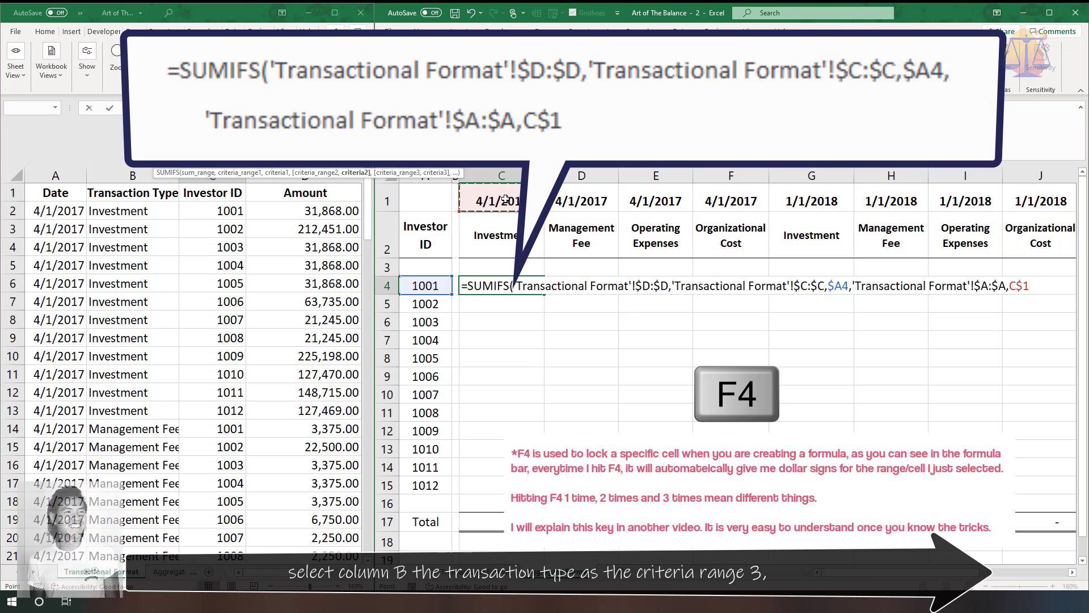
type(",")
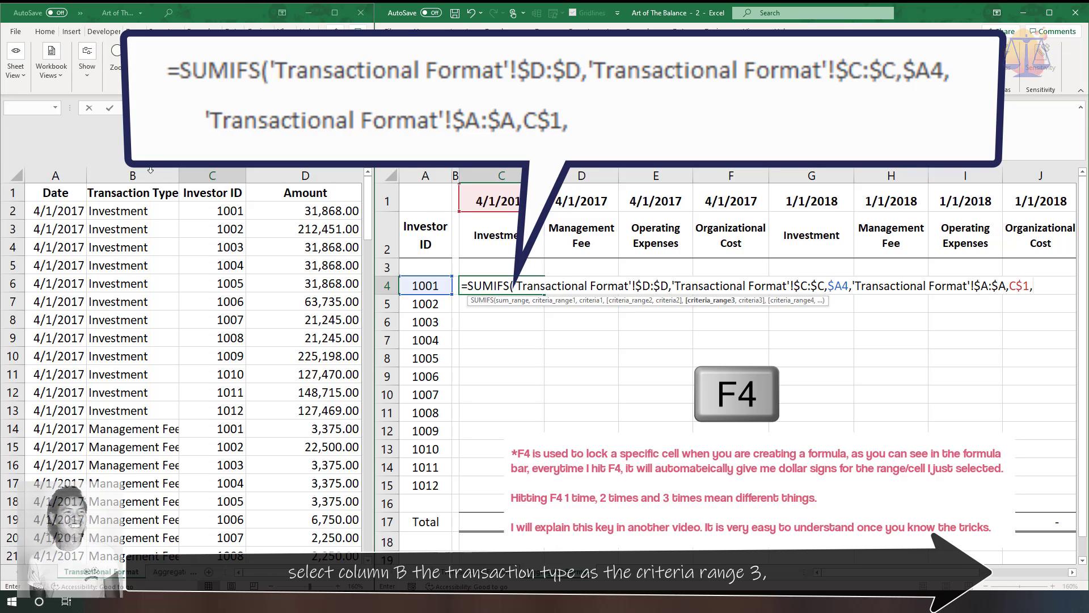
Add the locked Transaction Type column $B:$B as the third criteria range, matched to row-locked cell C$2, and complete the formula.
left_click(149, 174)
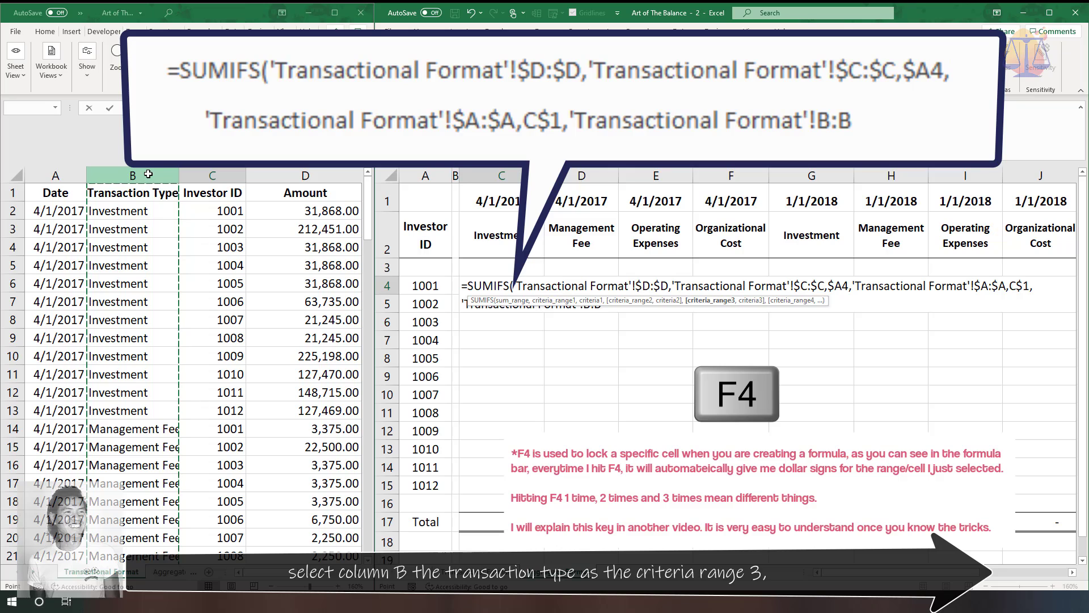
key("F4")
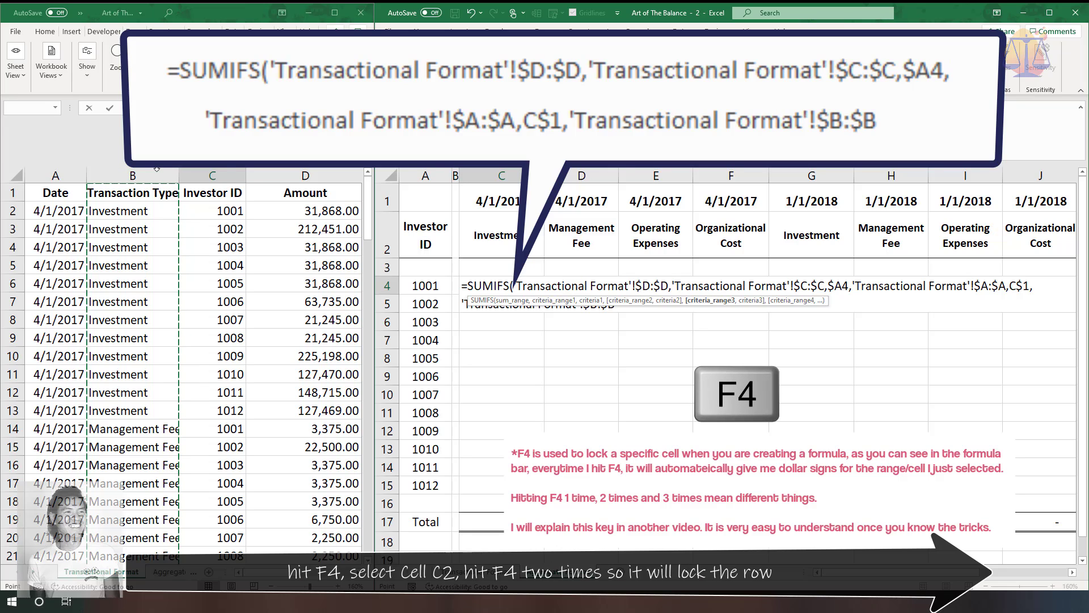
type(",")
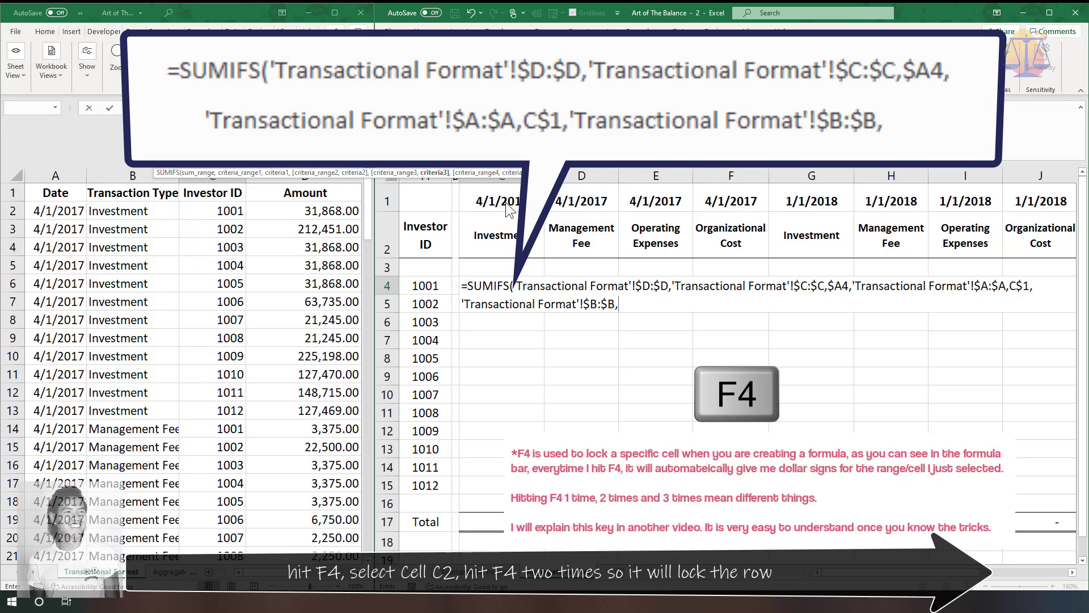
left_click(493, 220)
key("F4")
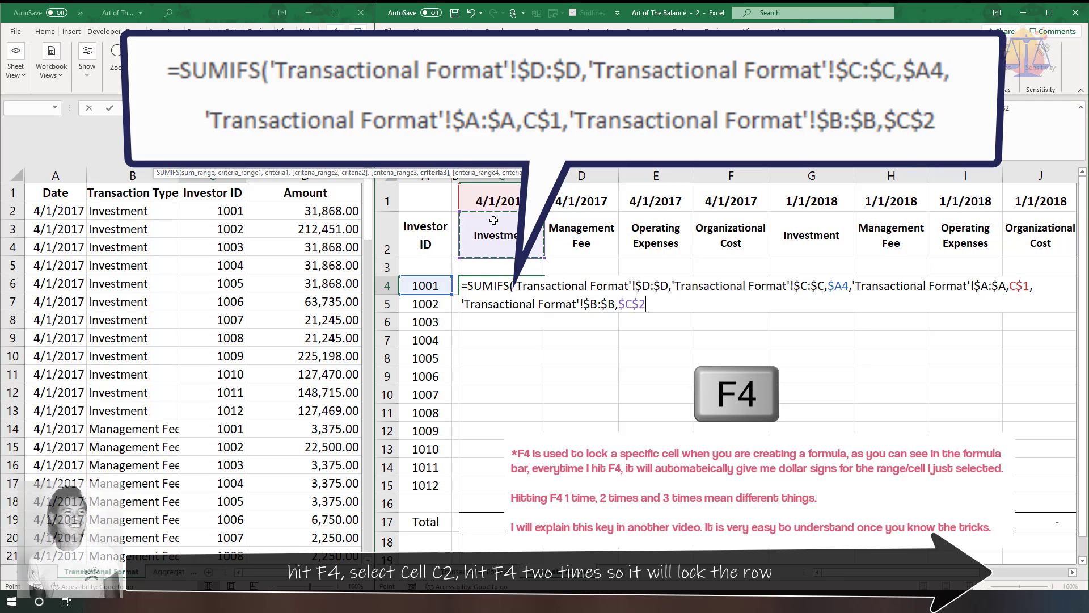
key("F4")
type(")")
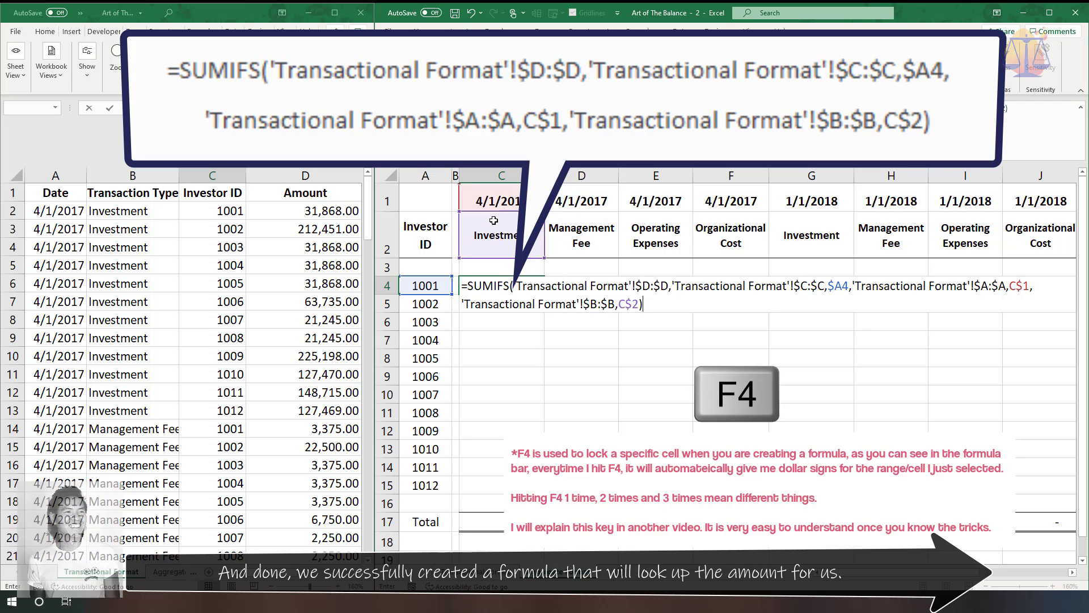
key("Return")
Copy the SUMIFS formula in C4 down the first Investment column through C15 for all listed investors.
left_click(489, 283)
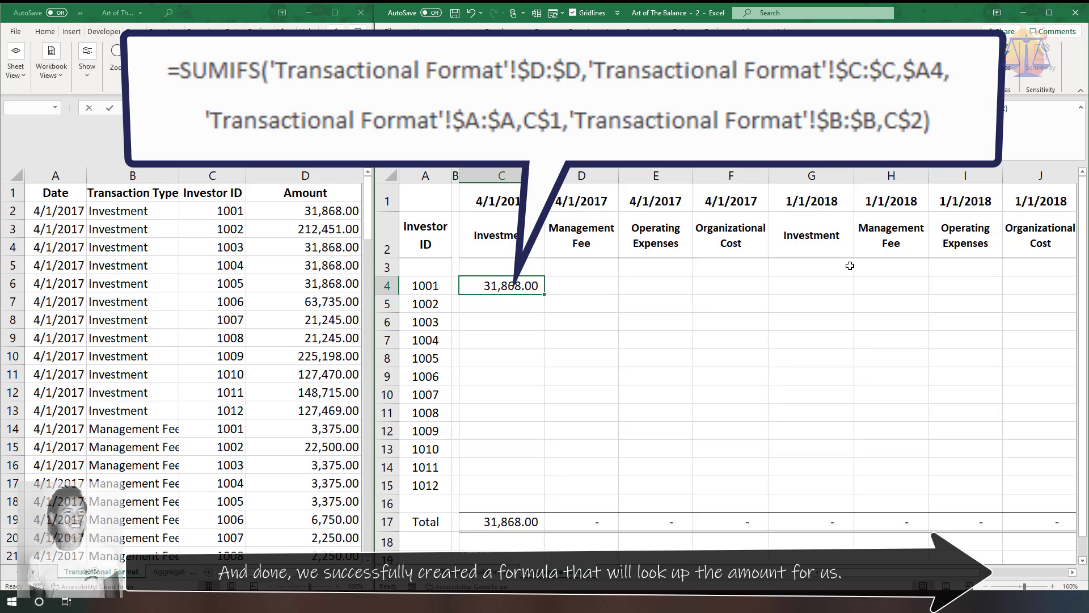
key("ctrl+c")
key("ctrl+Left")
key("ctrl+Down")
key("Right")
key("Right")
key("ctrl+shift+Up")
key("ctrl+v")
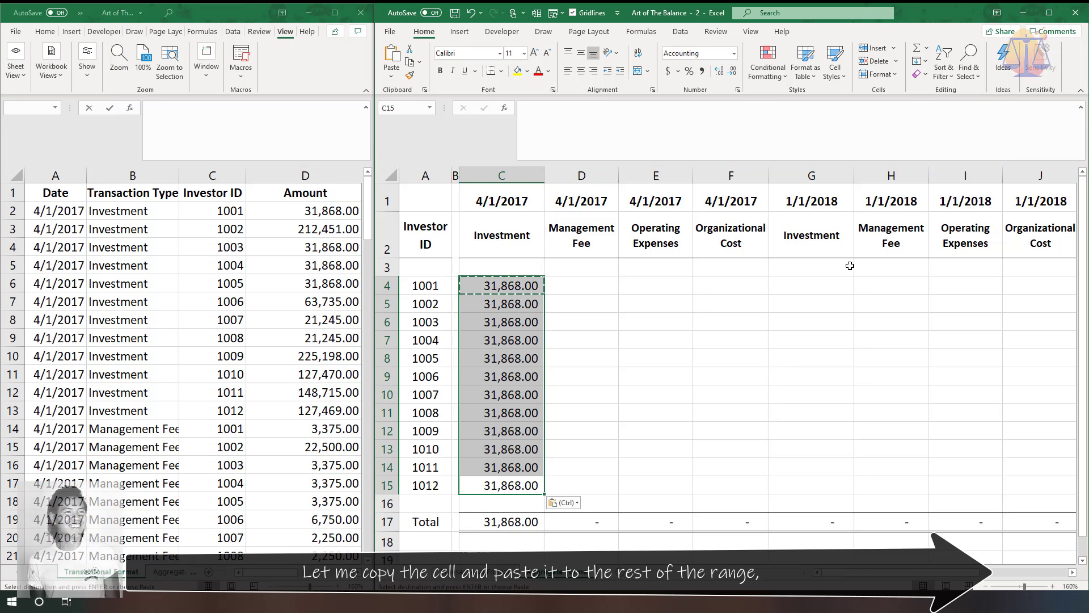
Paste the copied SUMIFS formula across the aggregate table range C4:L15, covering every date and transaction type column.
key("Up")
key("Up")
key("Up")
key("Up")
key("Up")
key("Up")
key("Up")
key("Up")
key("Up")
key("Up")
key("Up")
key("Up")
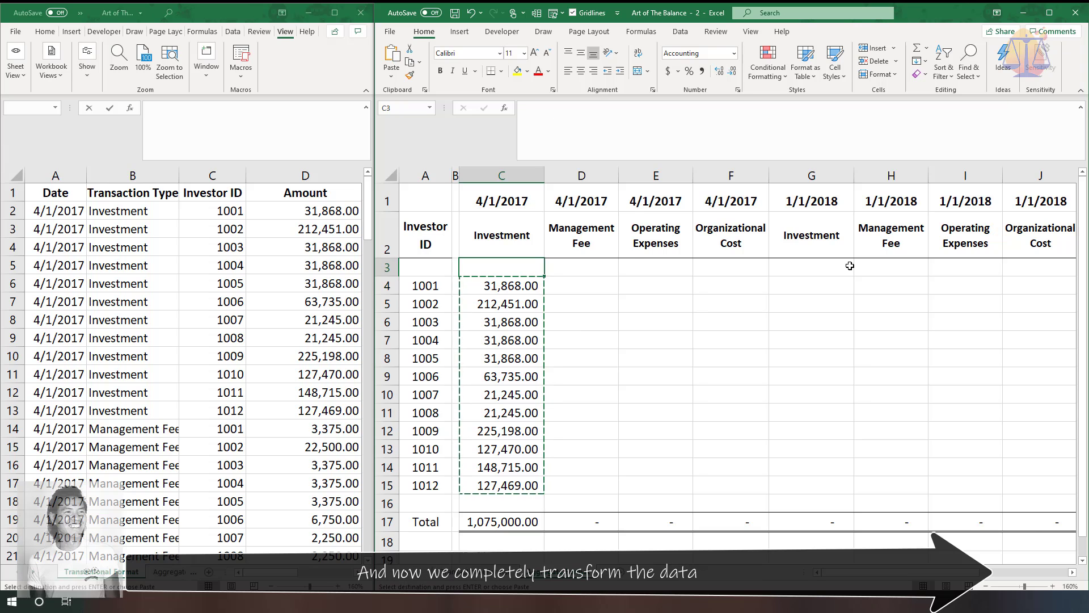
key("Down")
key("ctrl+Right")
key("Left")
key("Left")
key("ctrl+shift+Left")
key("ctrl+shift+Down")
key("shift+Up")
key("shift+Up")
key("ctrl+v")
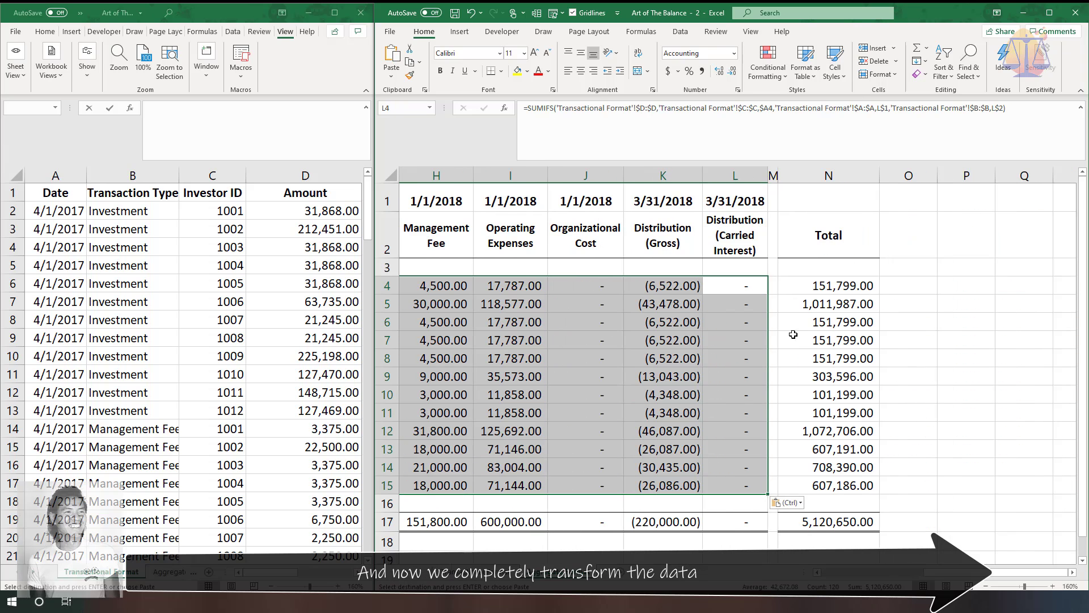
Enter a SUM of the Transactional Format sheet's Amount column D:D in cell N18, below the grand total.
left_click(698, 406)
left_click(831, 543)
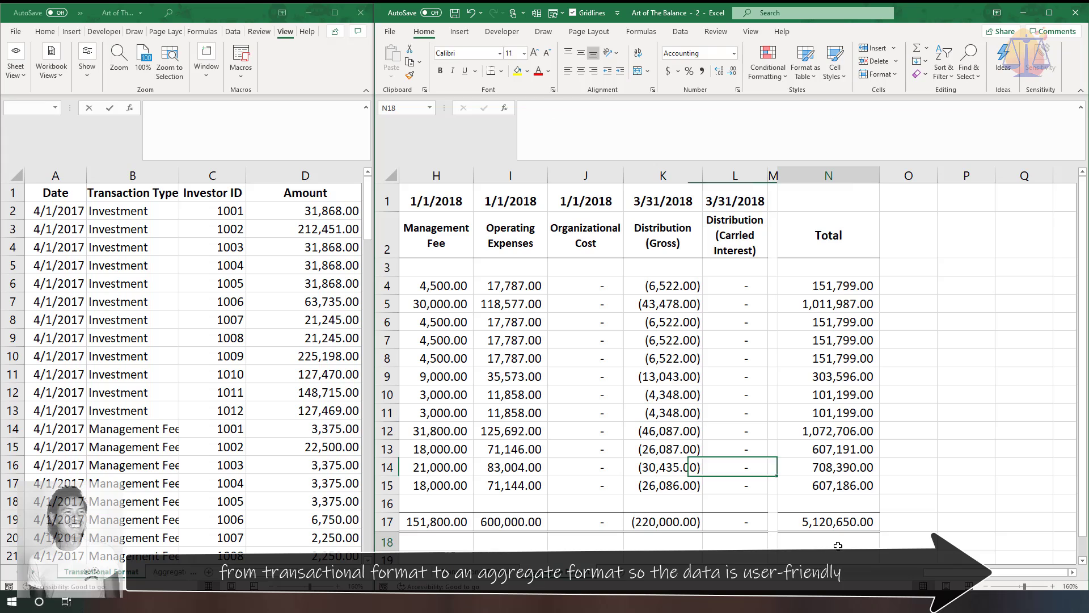
type("=sum")
key("Tab")
left_click(319, 174)
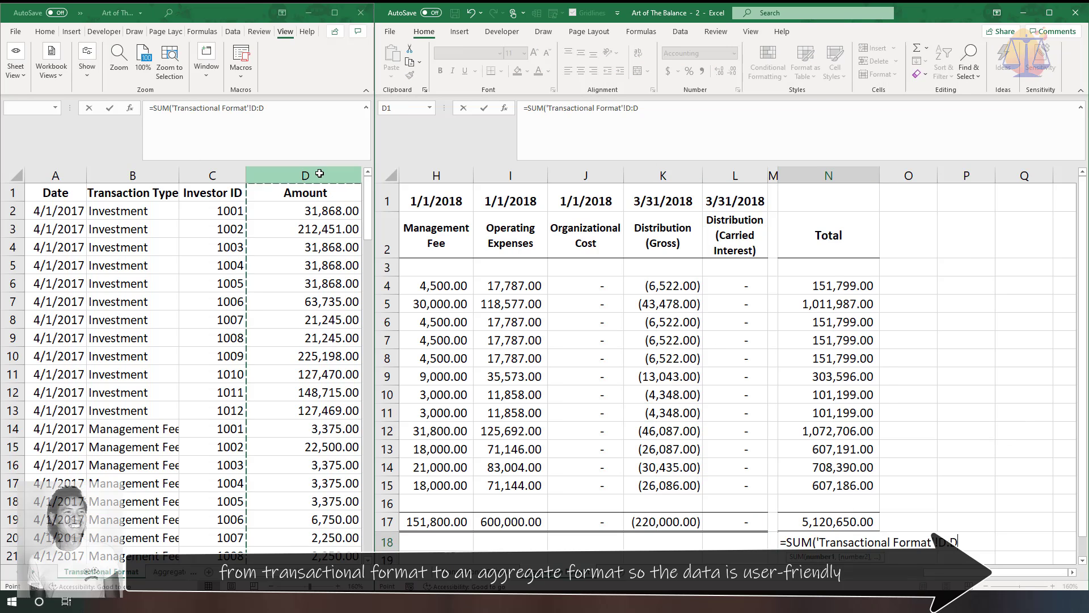
key("Return")
Enter a check formula in cell N19 that subtracts N18 from the grand total in N17.
type("+")
key("Up")
key("Up")
key("Up")
key("Down")
type("-")
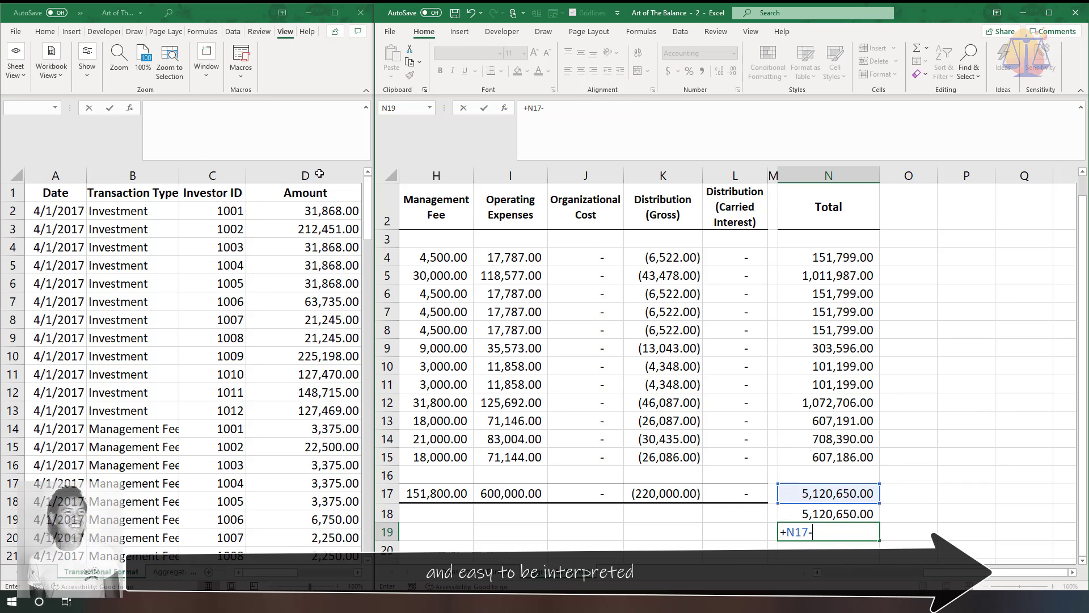
key("Up")
key("Return")
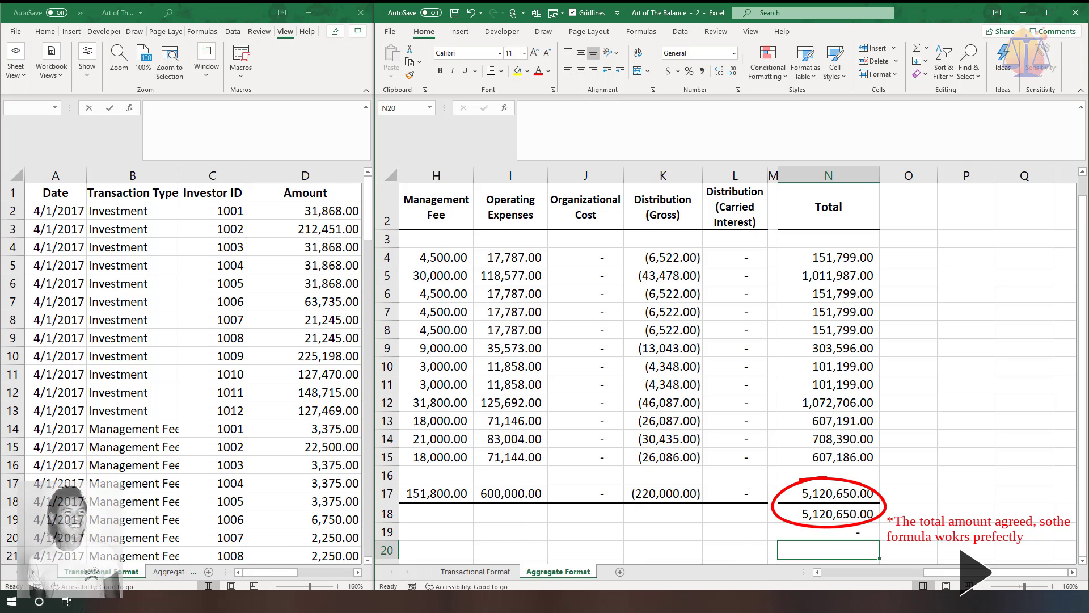